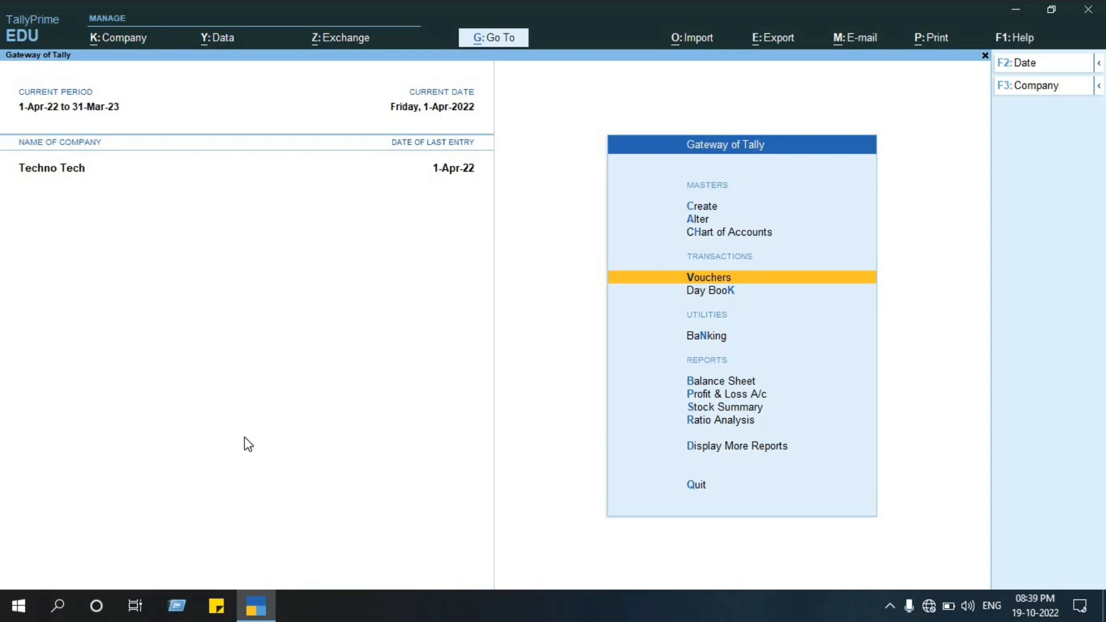
# - Open the list of additional reports from the Gateway of Tally
pyautogui.press('Down')
pyautogui.press('Down')
pyautogui.press('Down')
pyautogui.press('Down')
pyautogui.press('Down')
pyautogui.press('Down')
pyautogui.press('Down')
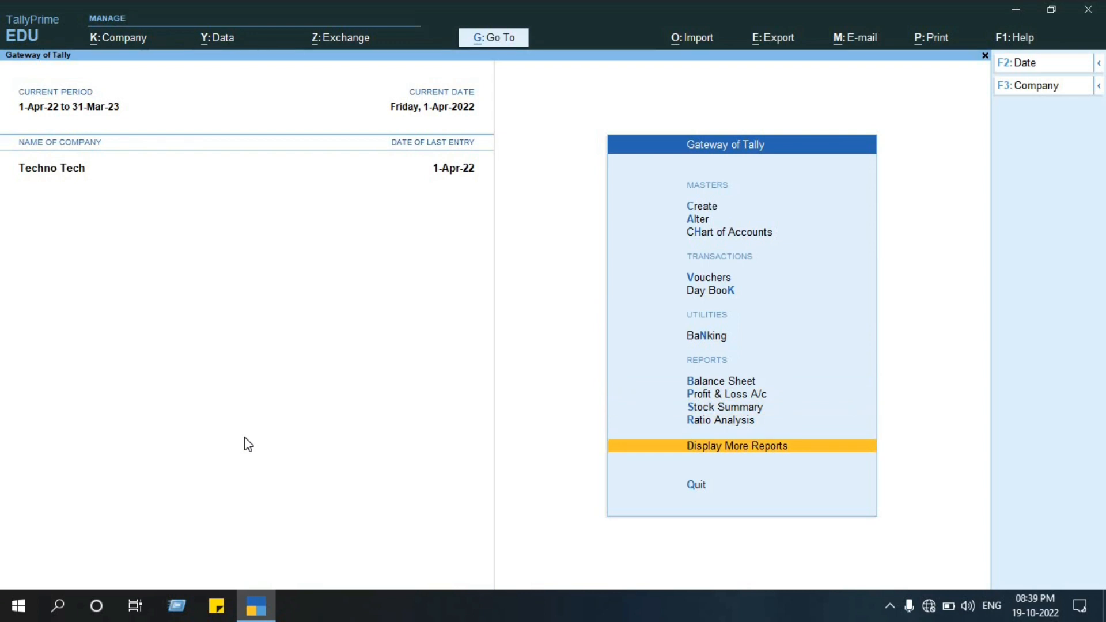
pyautogui.press('Return')
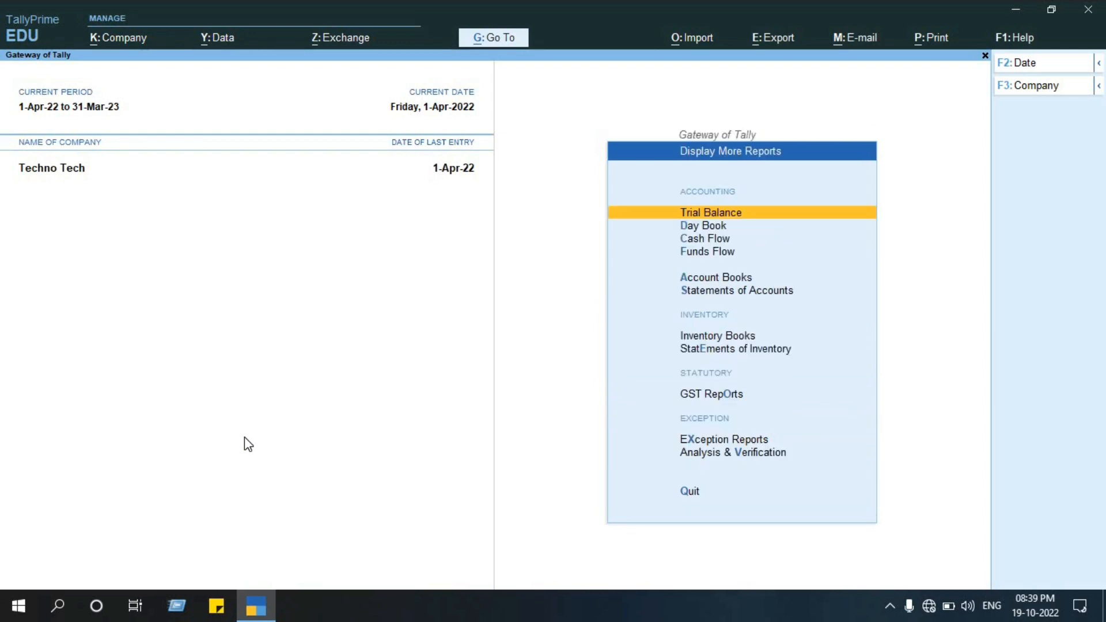
# - Open the Inventory Books reports from the additional reports
pyautogui.press('Down')
pyautogui.press('Down')
pyautogui.press('Down')
pyautogui.press('Down')
pyautogui.press('Down')
pyautogui.press('Down')
pyautogui.press('Down')
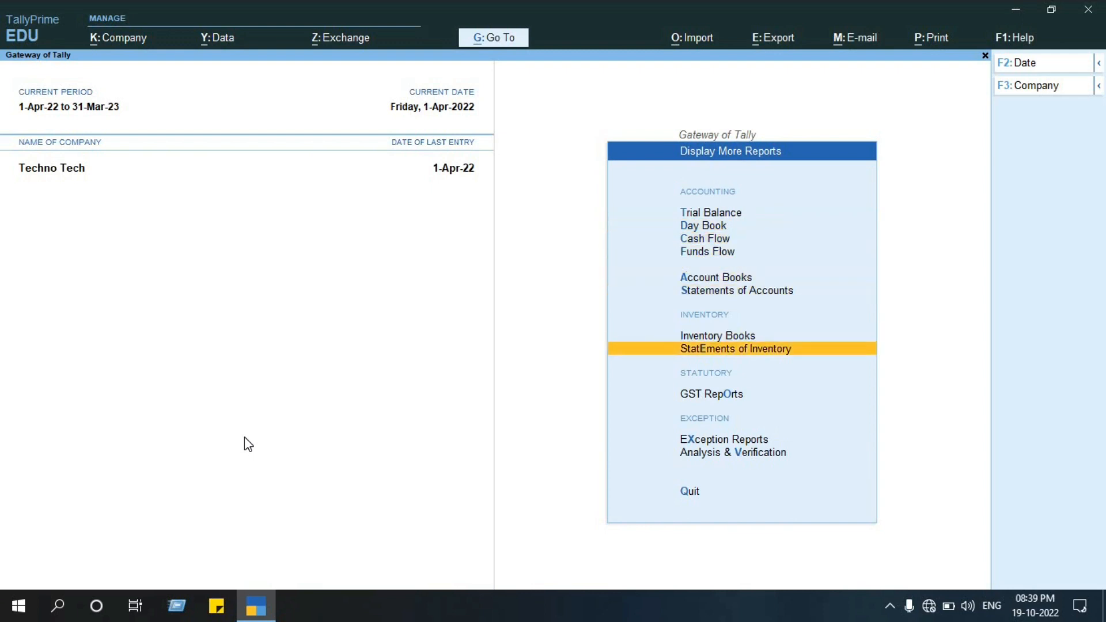
pyautogui.press('Up')
pyautogui.press('Return')
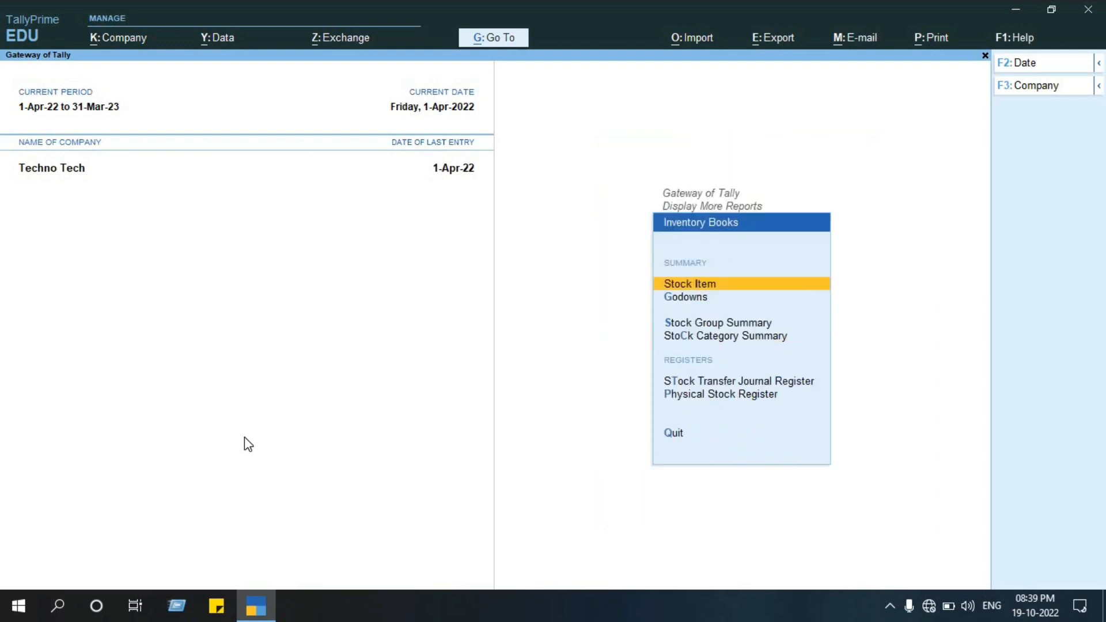
# - Open the Godowns summary report for Main Location
pyautogui.press('Down')
pyautogui.press('Return')
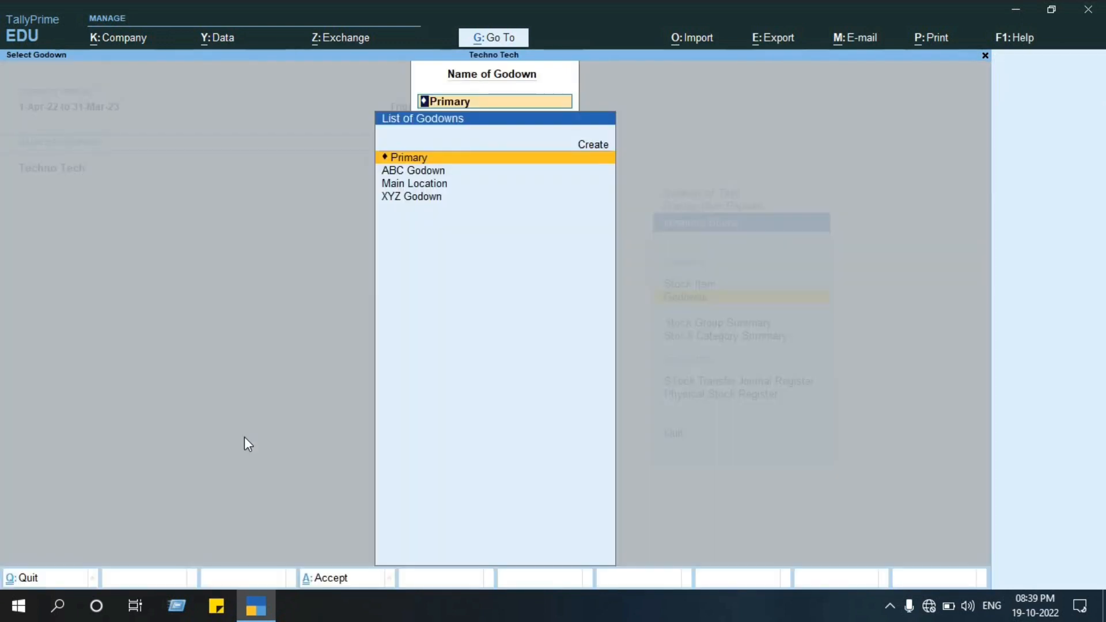
pyautogui.press('Down')
pyautogui.press('Down')
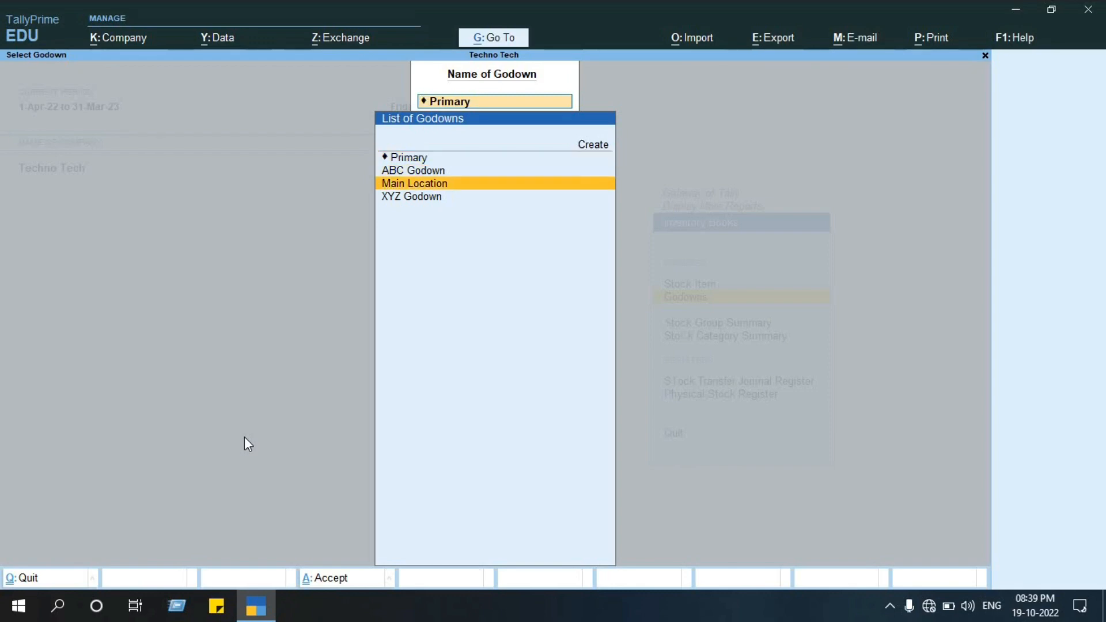
pyautogui.press('Return')
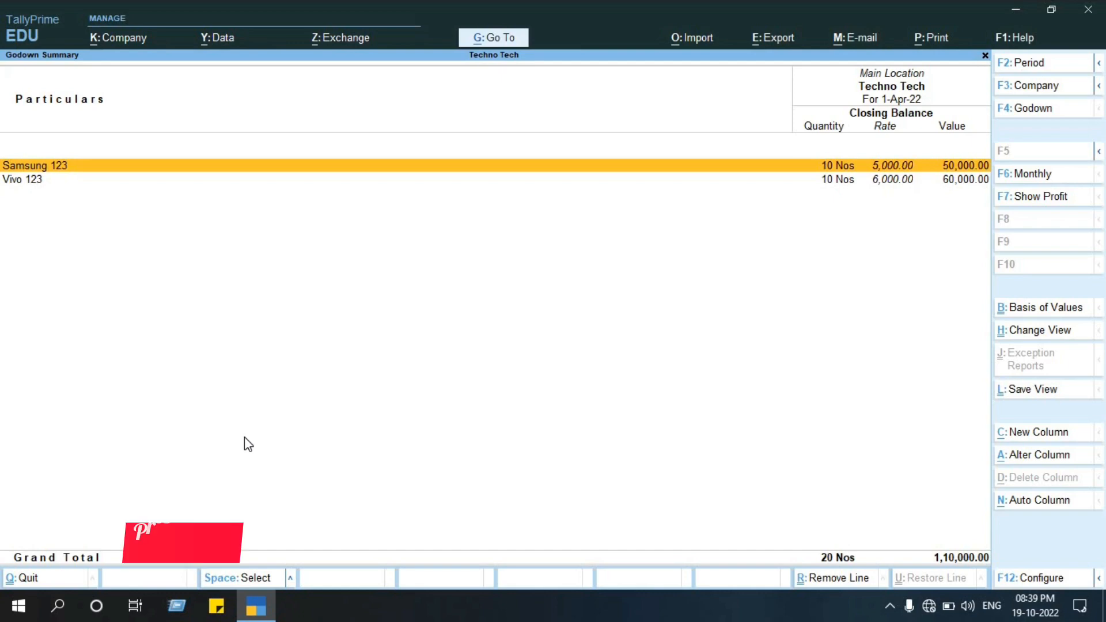
# - Review the April vouchers of Samsung 123 at Main Location and return to the godown summary
pyautogui.press('Down')
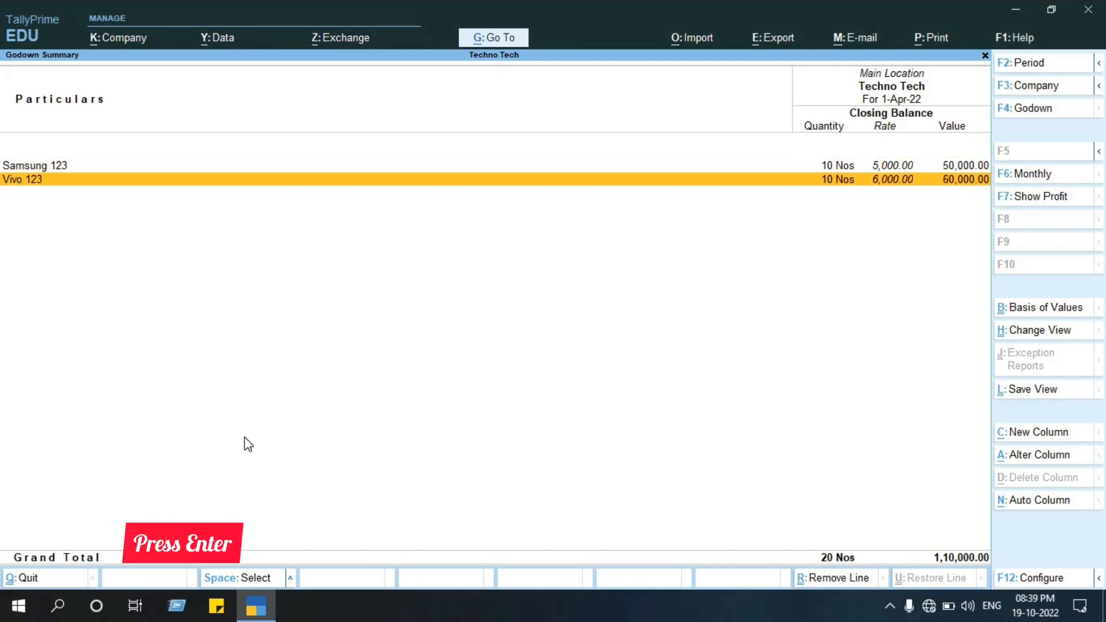
pyautogui.press('Up')
pyautogui.press('Return')
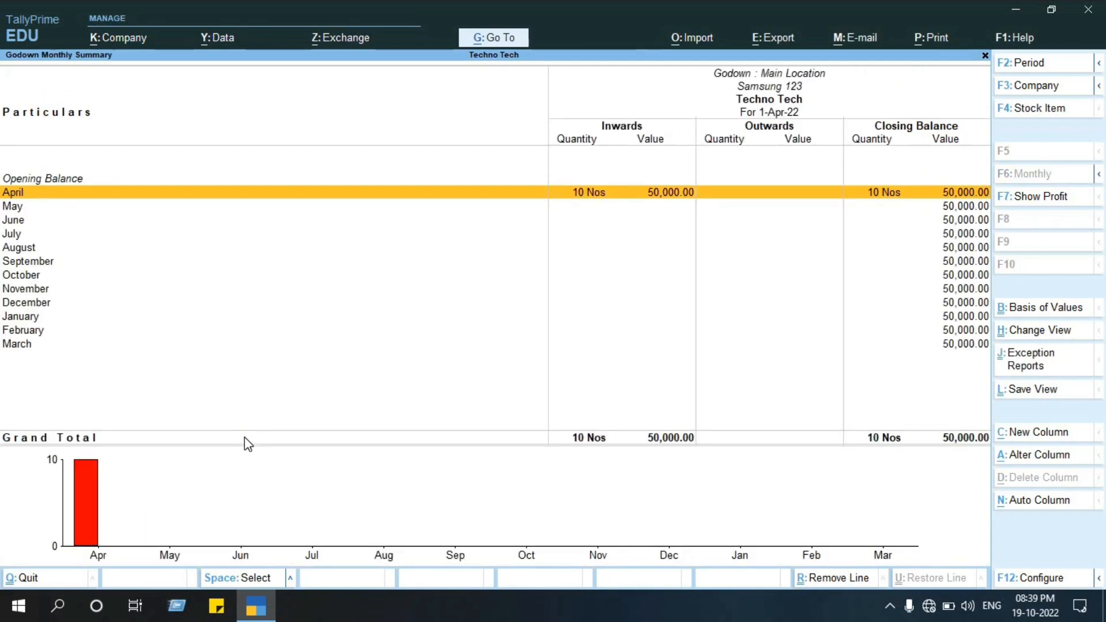
pyautogui.press('Return')
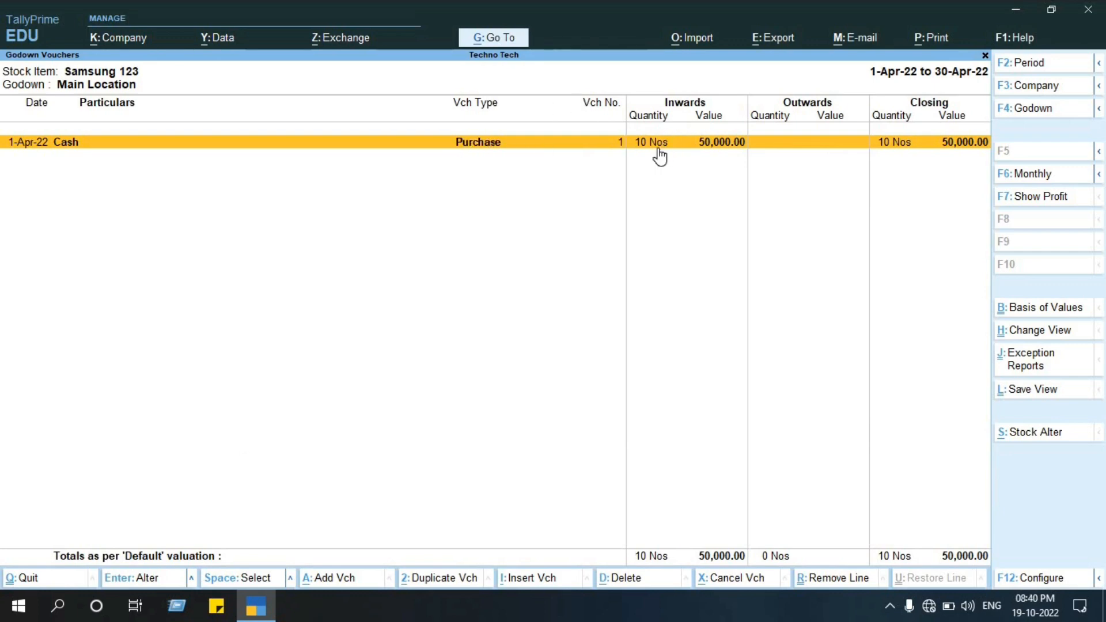
pyautogui.press('Escape')
pyautogui.press('Escape')
# - Review the April vouchers of Vivo 123 at Main Location and return to the godown summary
pyautogui.press('Down')
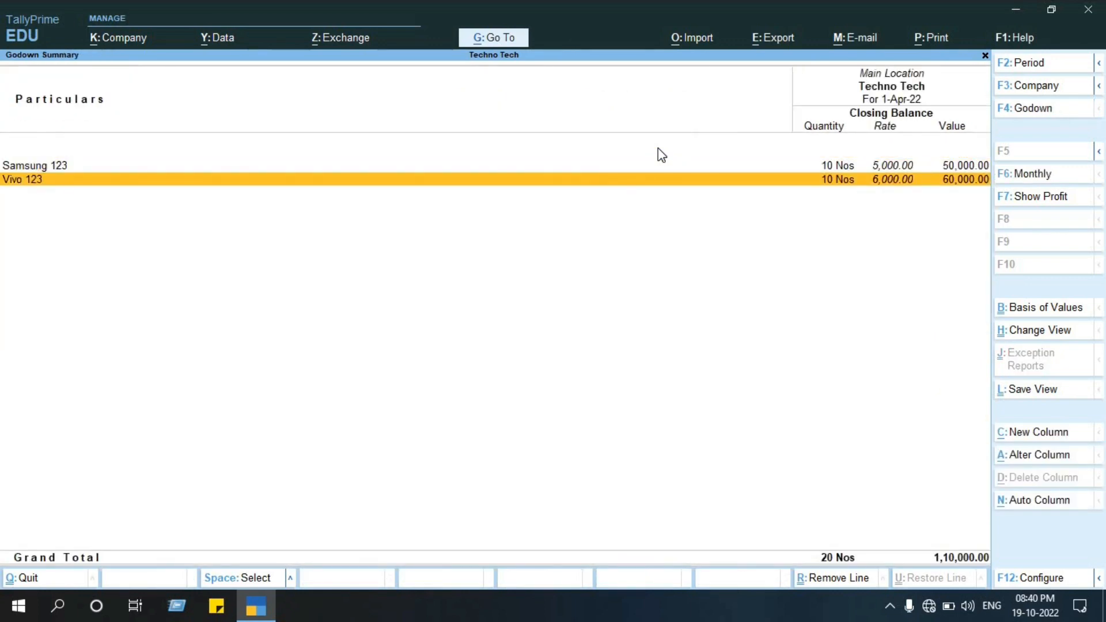
pyautogui.press('Return')
pyautogui.press('Return')
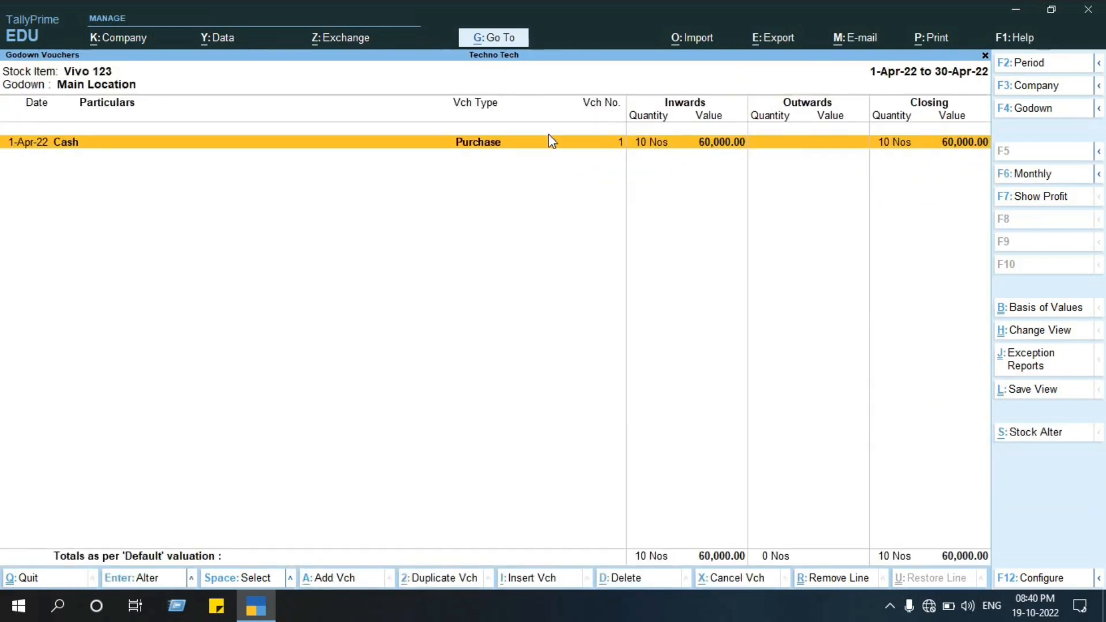
pyautogui.press('Escape')
pyautogui.press('Escape')
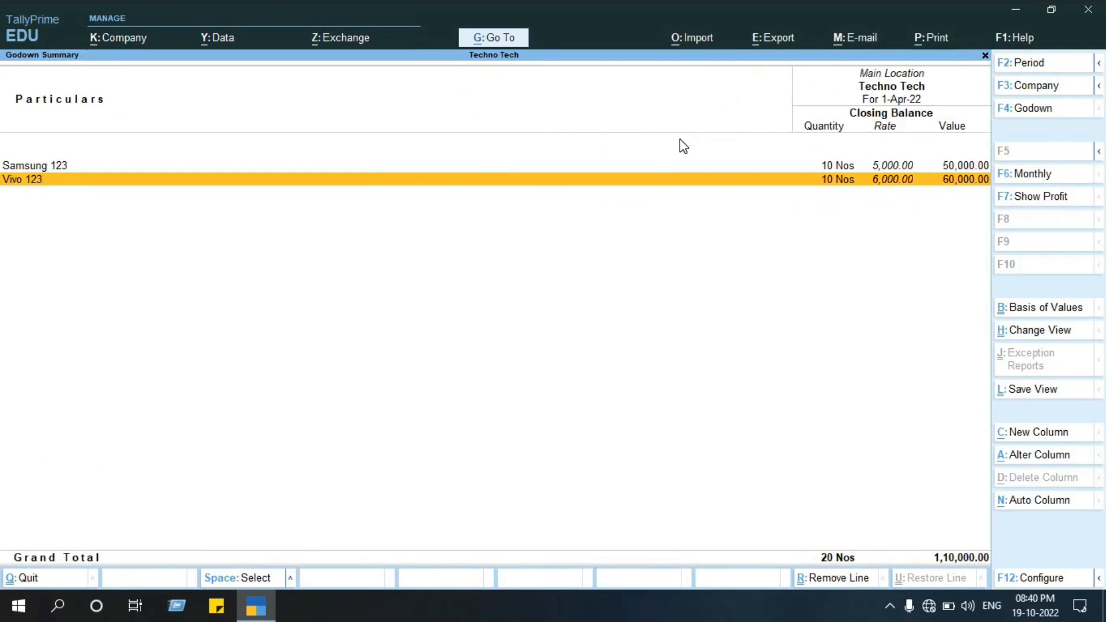
# - Check the Godown Summary of ABC Godown and go back to the godown selection
pyautogui.press('Escape')
pyautogui.press('Up')
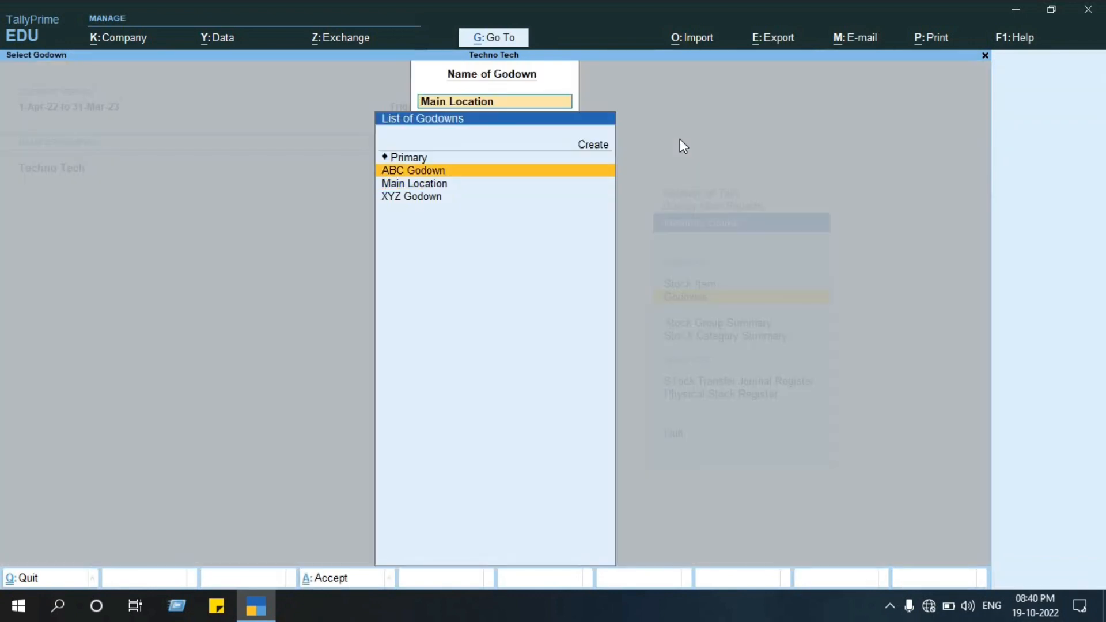
pyautogui.press('Return')
pyautogui.press('Escape')
# - Check the Godown Summary of XYZ Godown and return to the Gateway of Tally
pyautogui.press('Down')
pyautogui.press('Down')
pyautogui.press('Return')
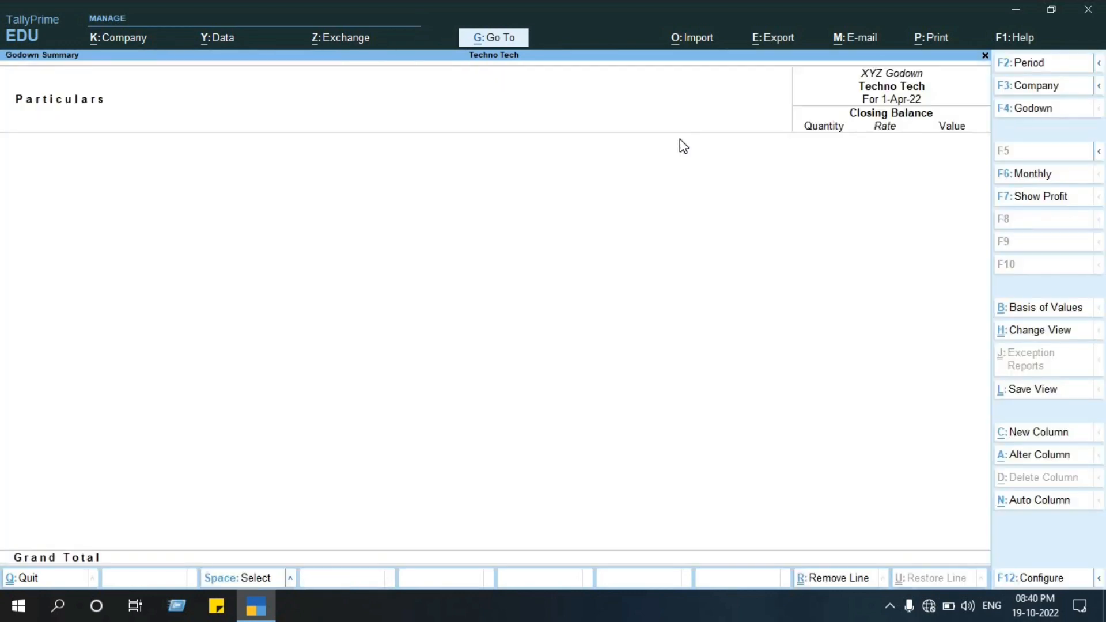
pyautogui.press('Escape')
pyautogui.press('Escape')
pyautogui.press('Escape')
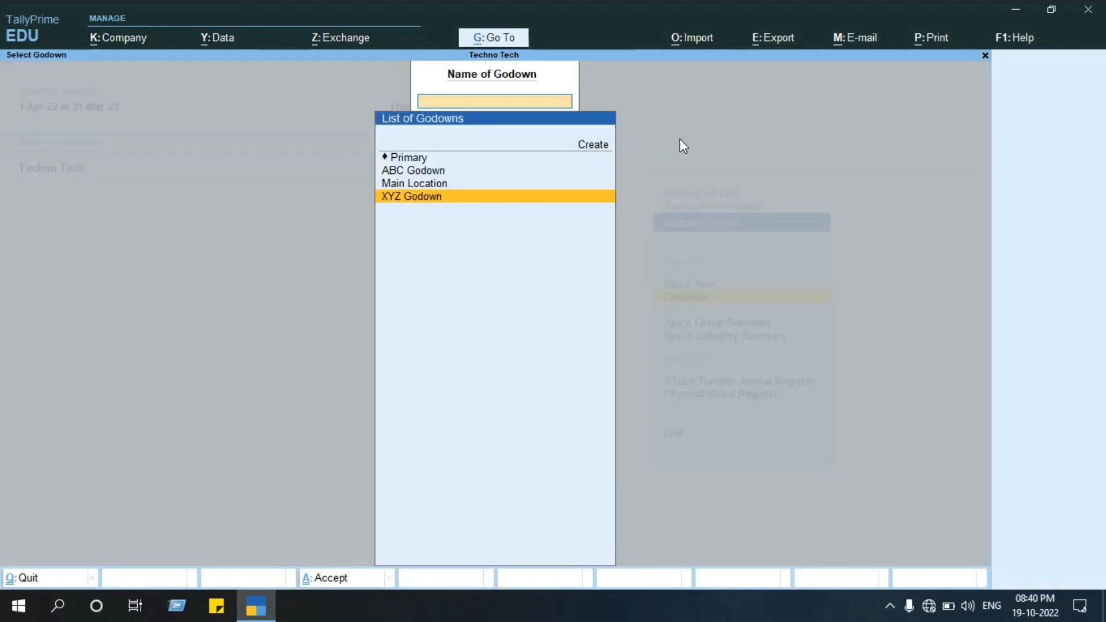
pyautogui.press('Escape')
pyautogui.press('Escape')
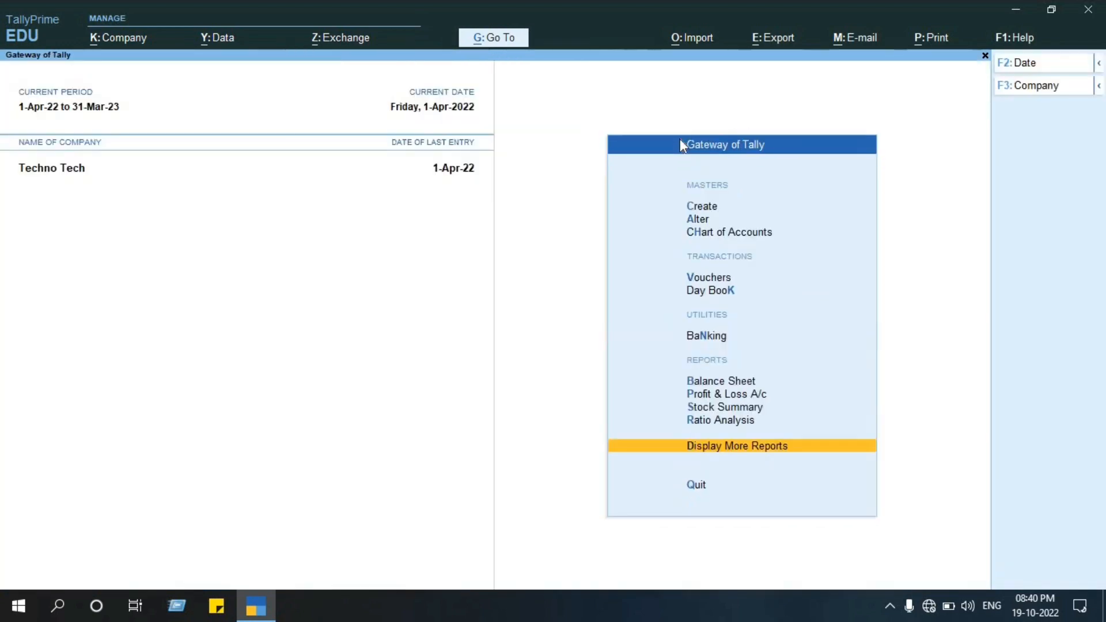
# - Open voucher creation from the Gateway of Tally
pyautogui.press('Up')
pyautogui.press('Up')
pyautogui.press('Up')
pyautogui.press('Up')
pyautogui.press('Up')
pyautogui.press('Up')
pyautogui.press('Up')
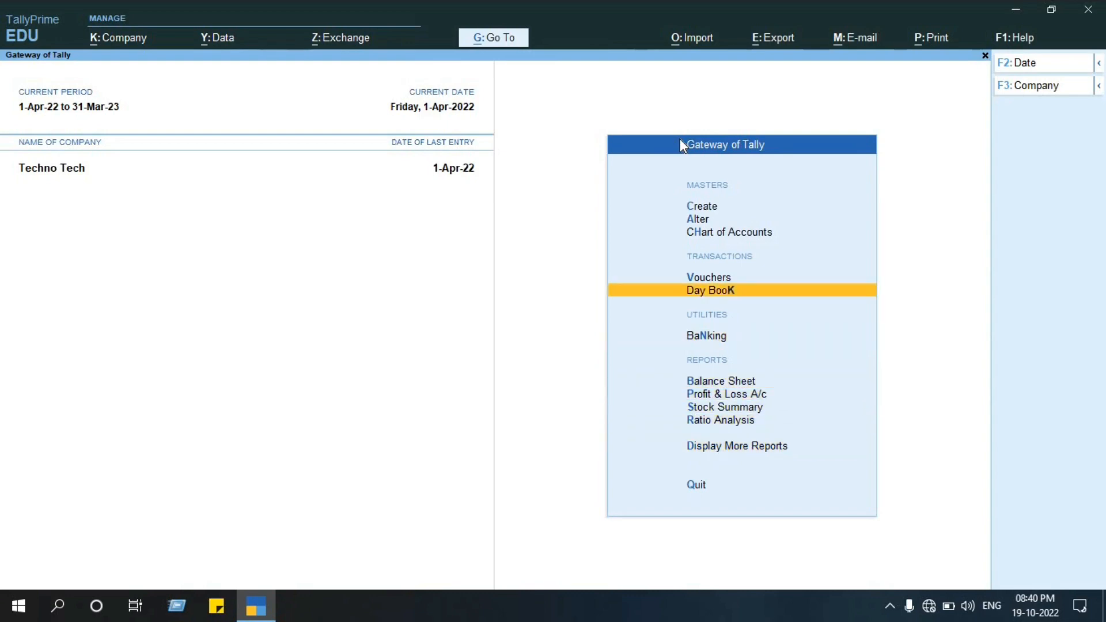
pyautogui.press('Return')
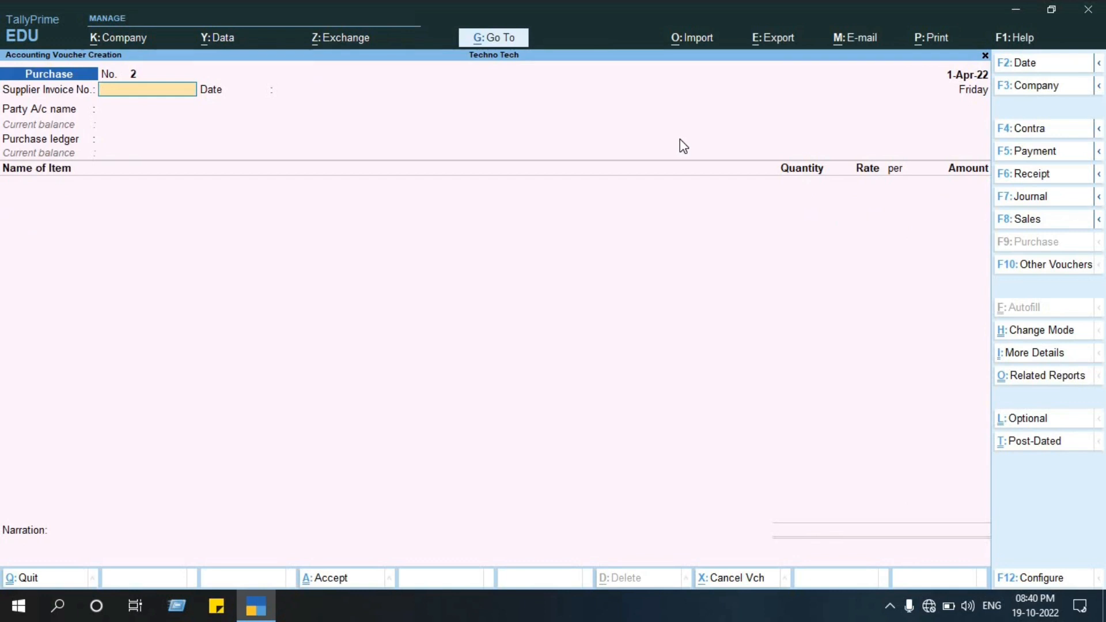
# - Change the voucher type from Purchase to the Stock Journal inventory voucher
pyautogui.press('F10')
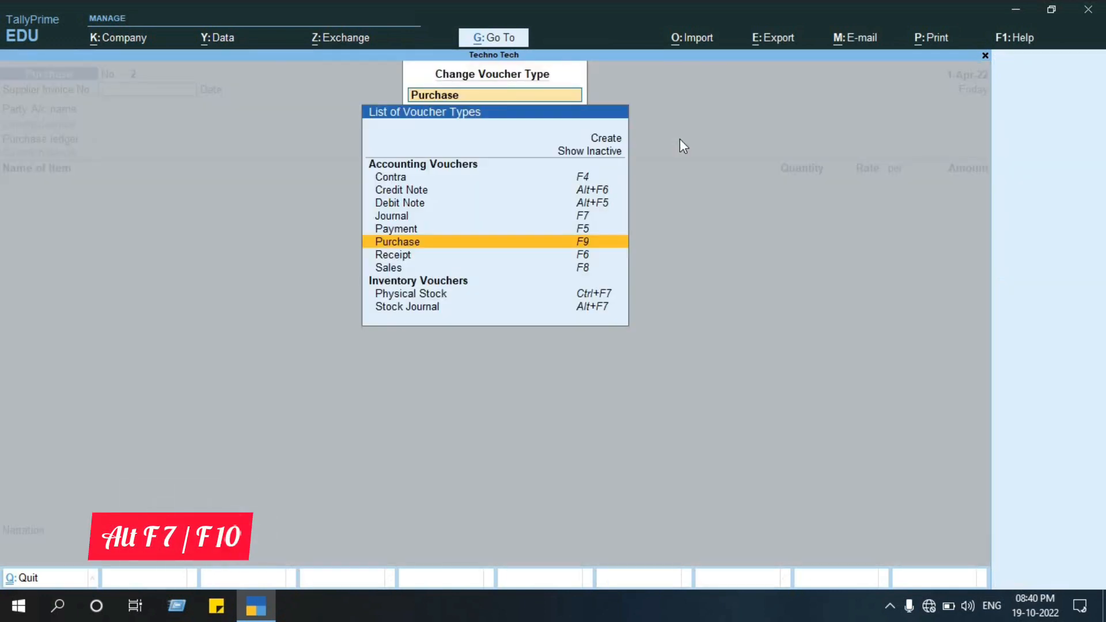
pyautogui.press('Down')
pyautogui.press('Down')
pyautogui.press('Down')
pyautogui.press('Down')
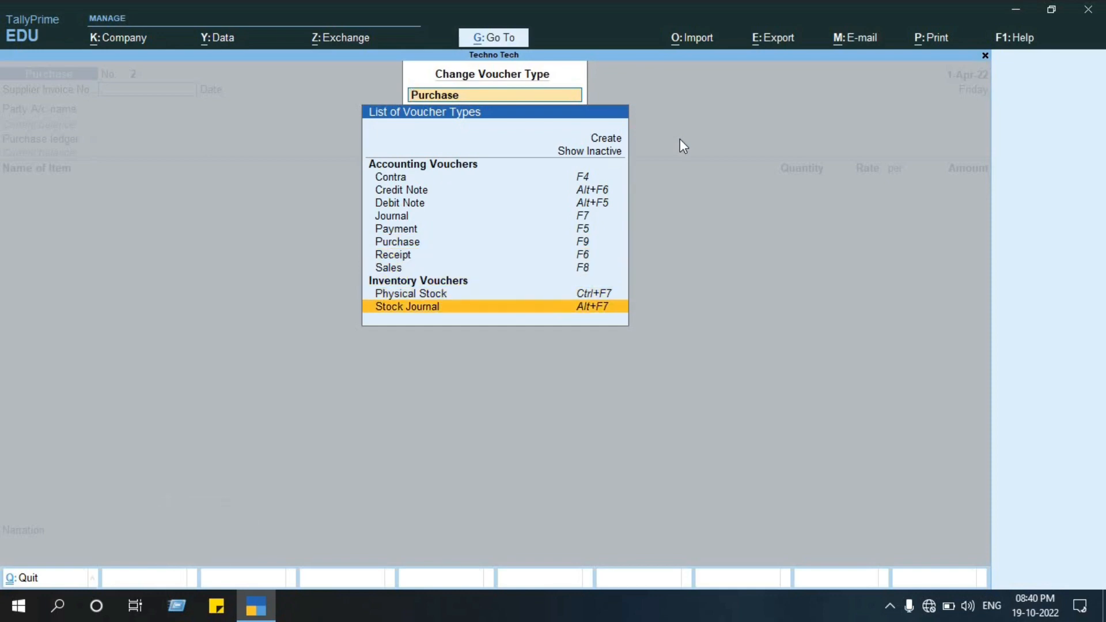
pyautogui.press('Return')
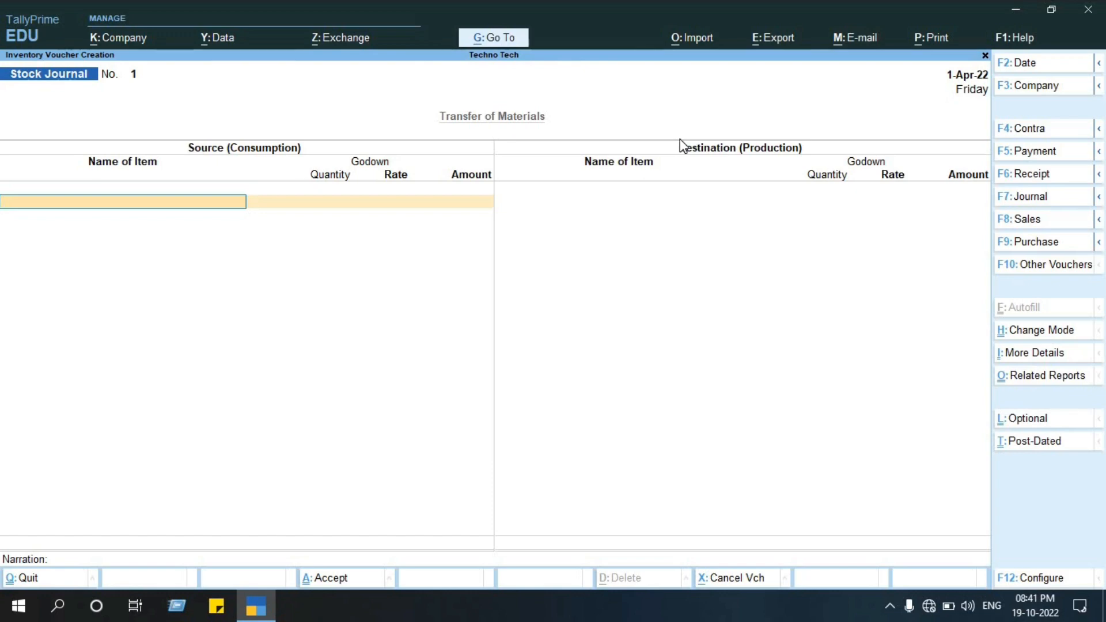
# - Review the available voucher modes and choose Use for Stock Journal
pyautogui.hotkey('ctrl', 'h')
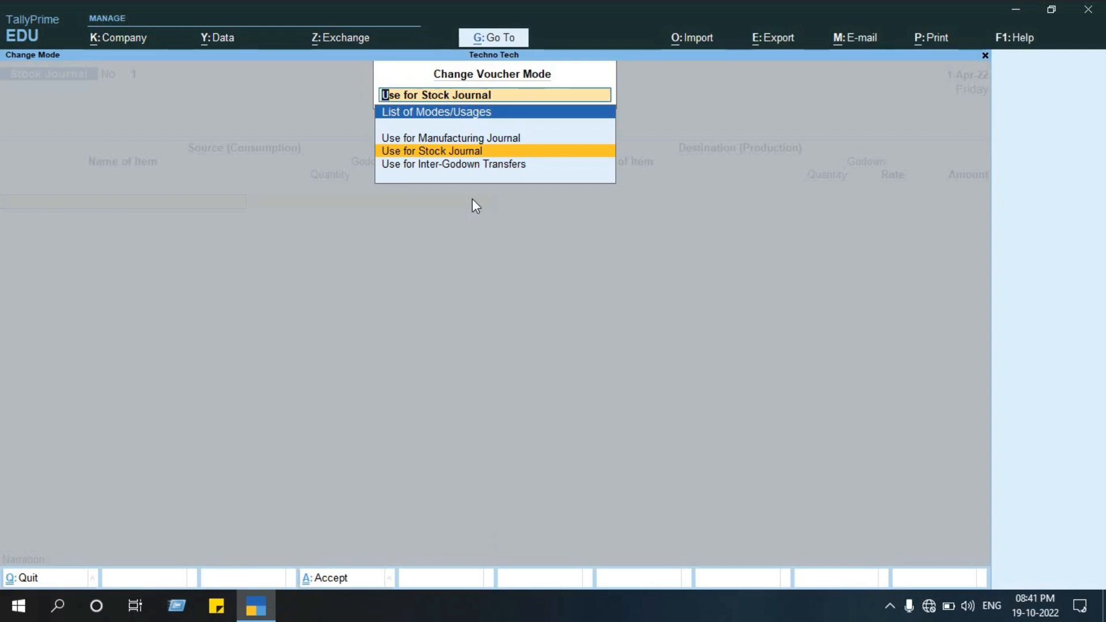
pyautogui.press('Down')
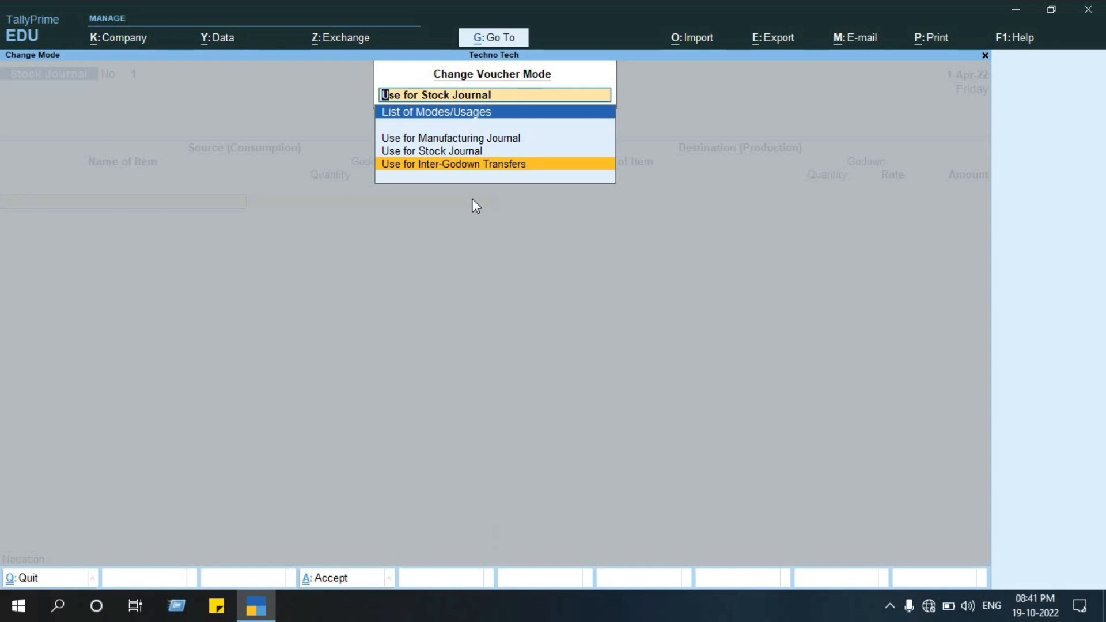
pyautogui.press('Up')
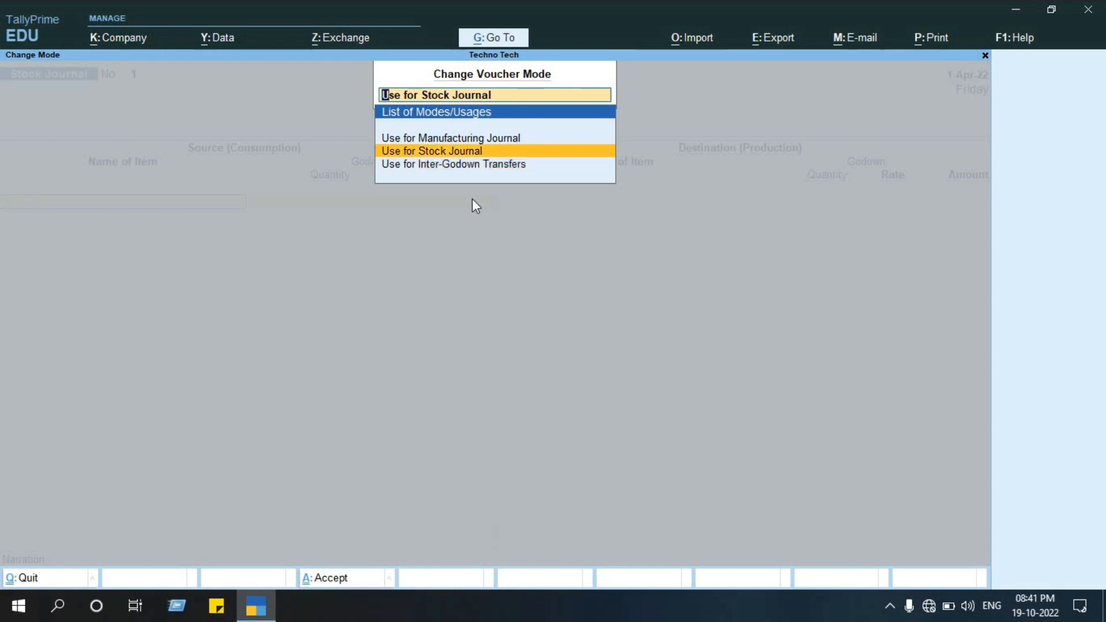
pyautogui.press('Up')
pyautogui.press('Down')
pyautogui.press('Return')
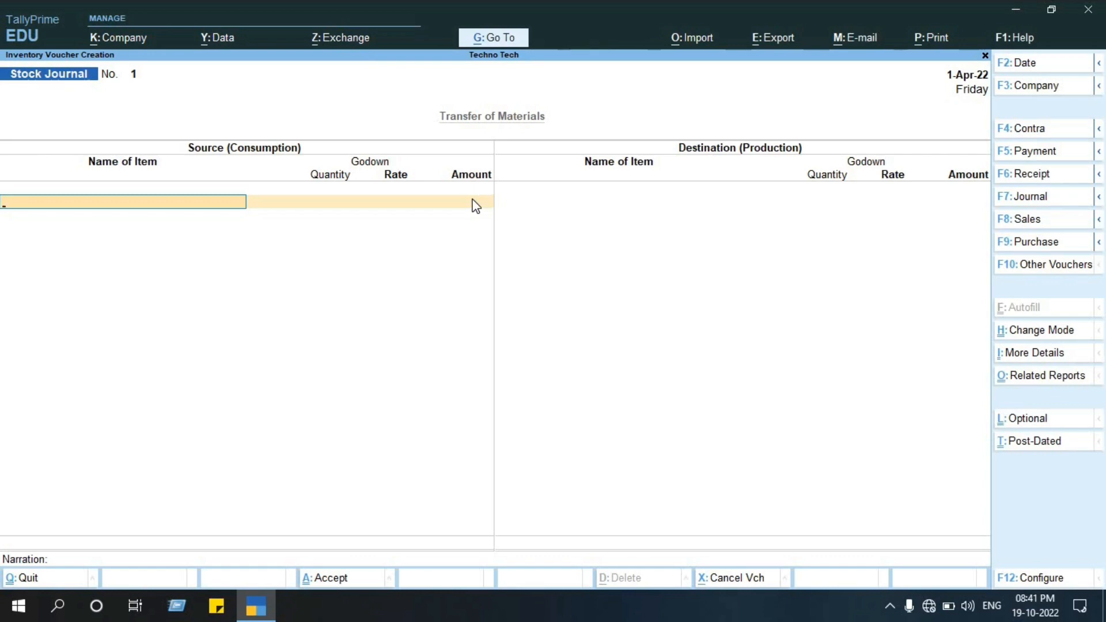
# - Add Samsung 123 from Main Location as a source item with quantity 5 Nos, accepting the default rate and amount
pyautogui.write('sam')
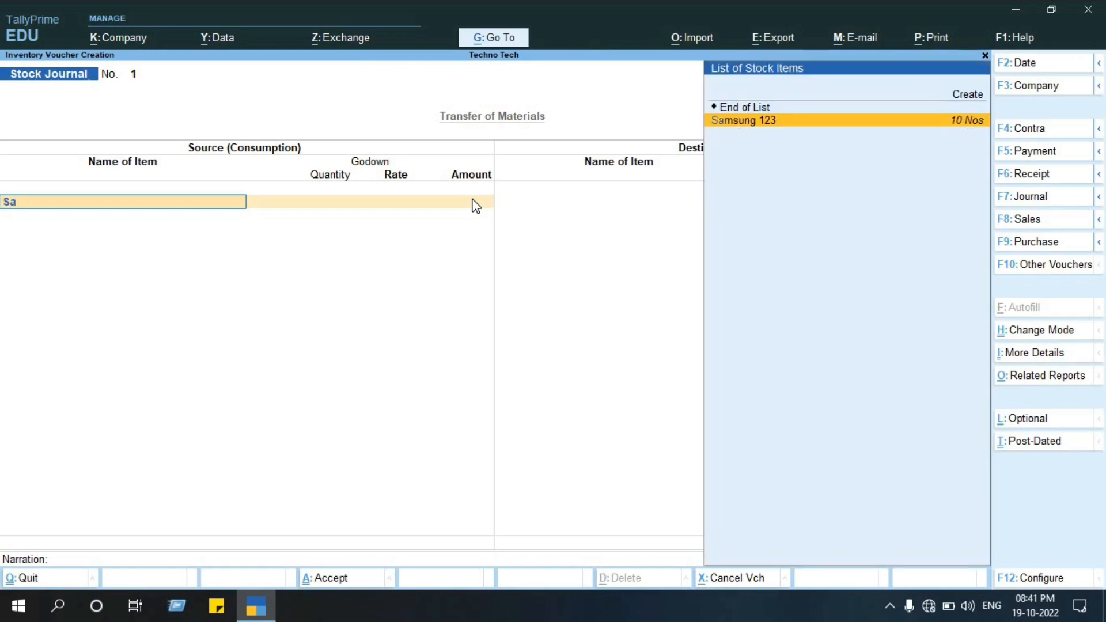
pyautogui.press('Return')
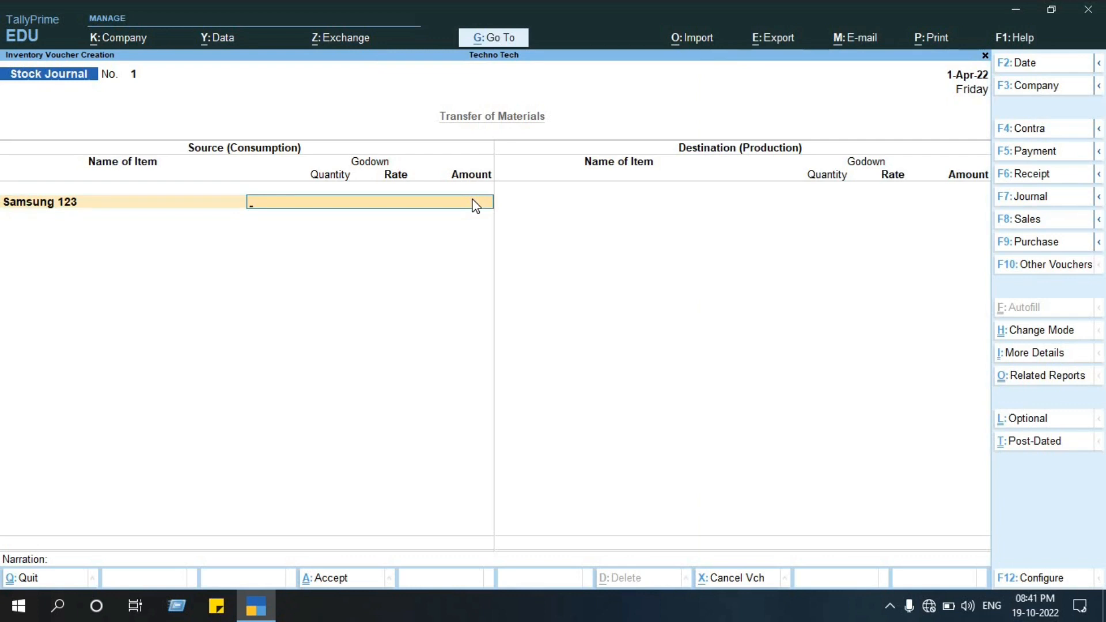
pyautogui.click(475, 206)
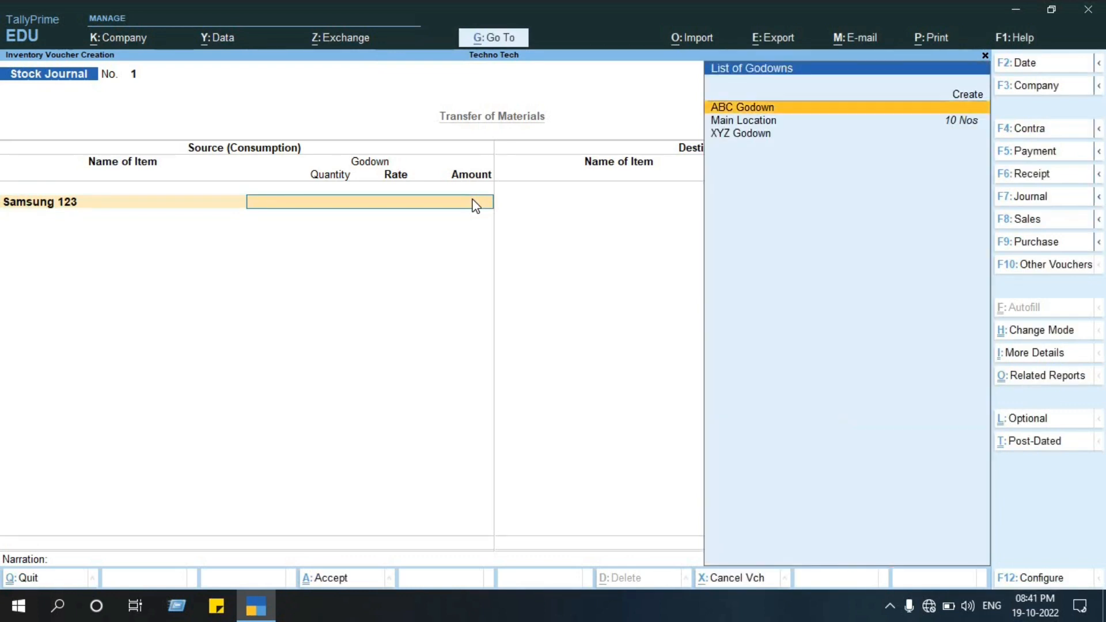
pyautogui.press('Down')
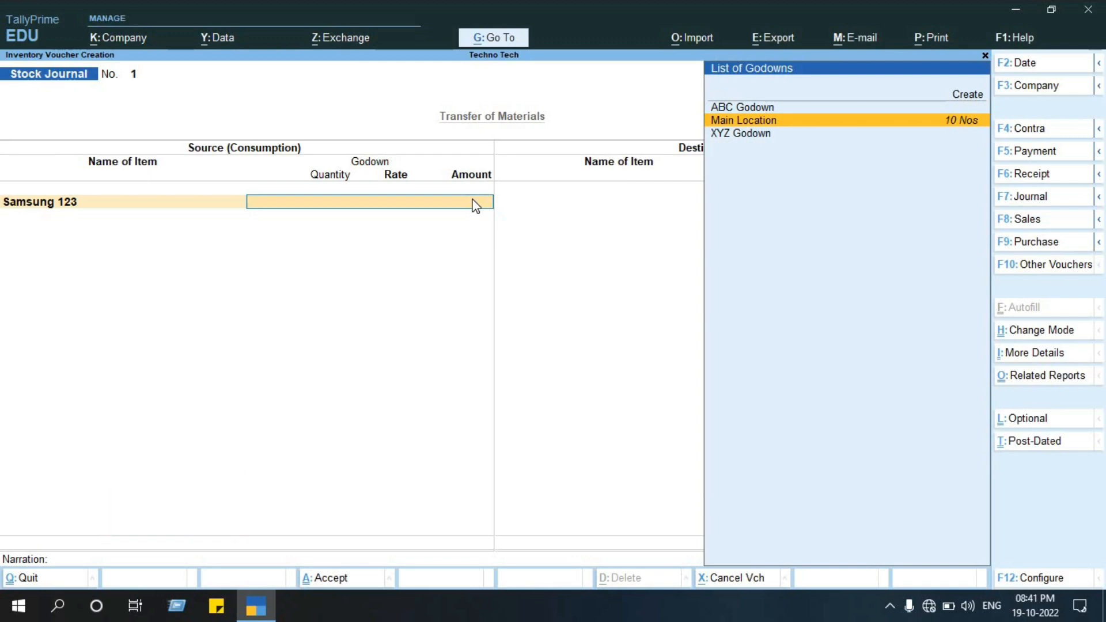
pyautogui.press('Down')
pyautogui.press('Up')
pyautogui.press('Return')
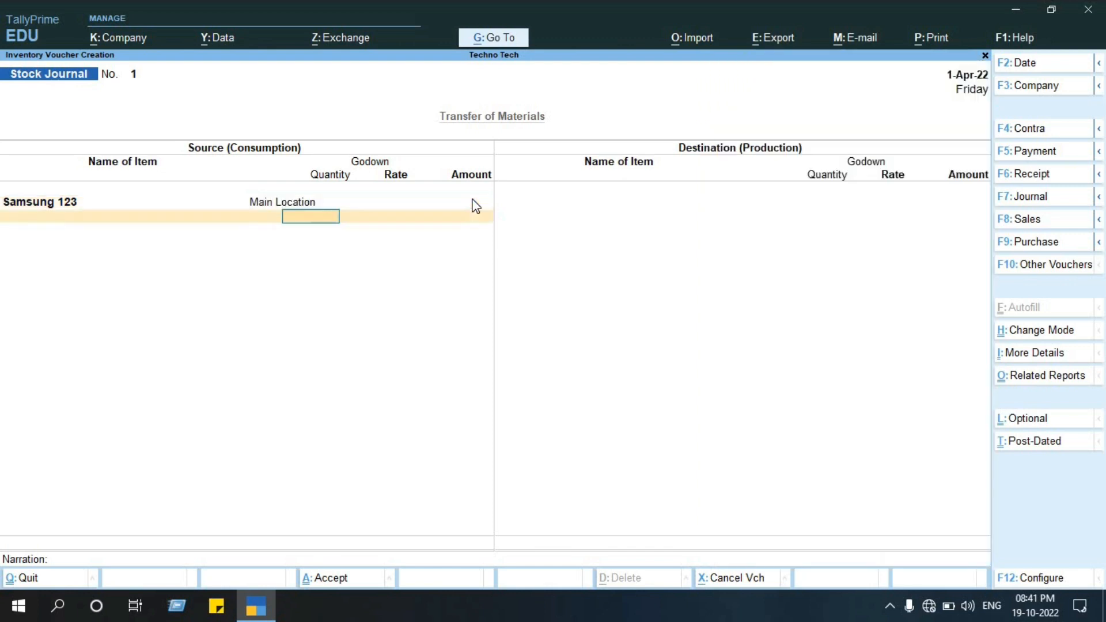
pyautogui.write('5')
pyautogui.press('Return')
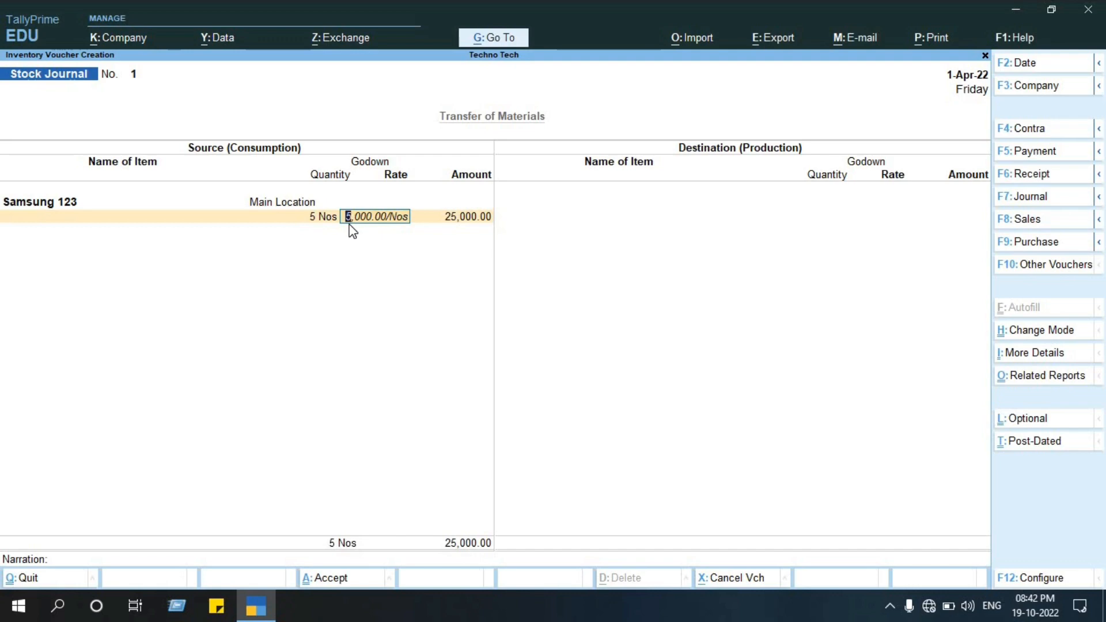
pyautogui.press('Return')
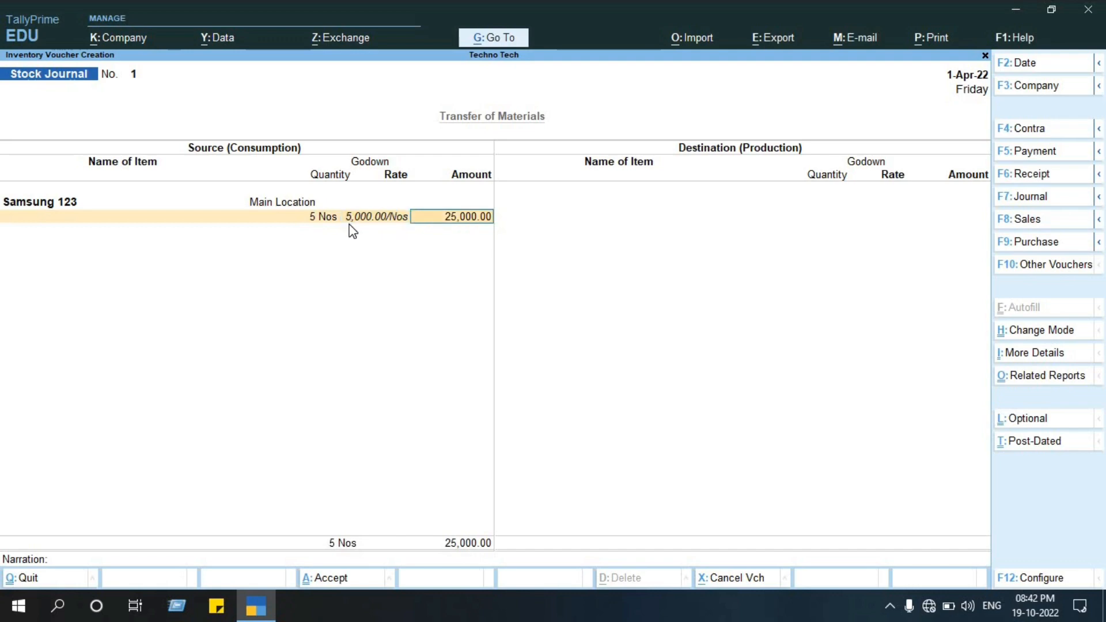
pyautogui.press('Return')
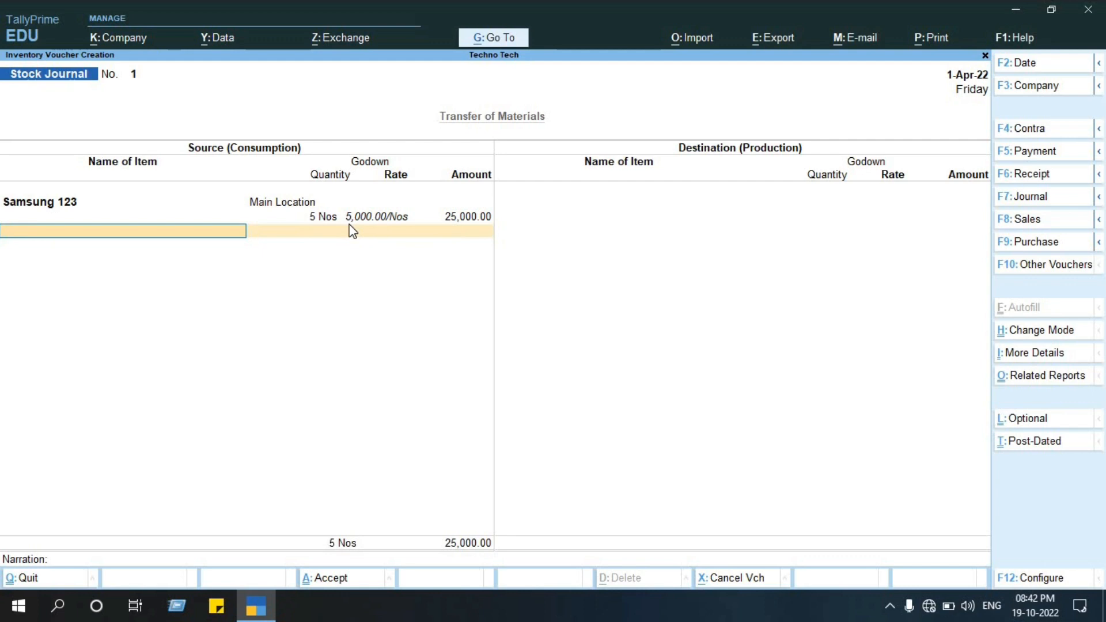
# - Add Vivo 123 from Main Location as a source item with quantity 5 Nos at the default rate, and finish the source list
pyautogui.write('Viv')
pyautogui.press('Return')
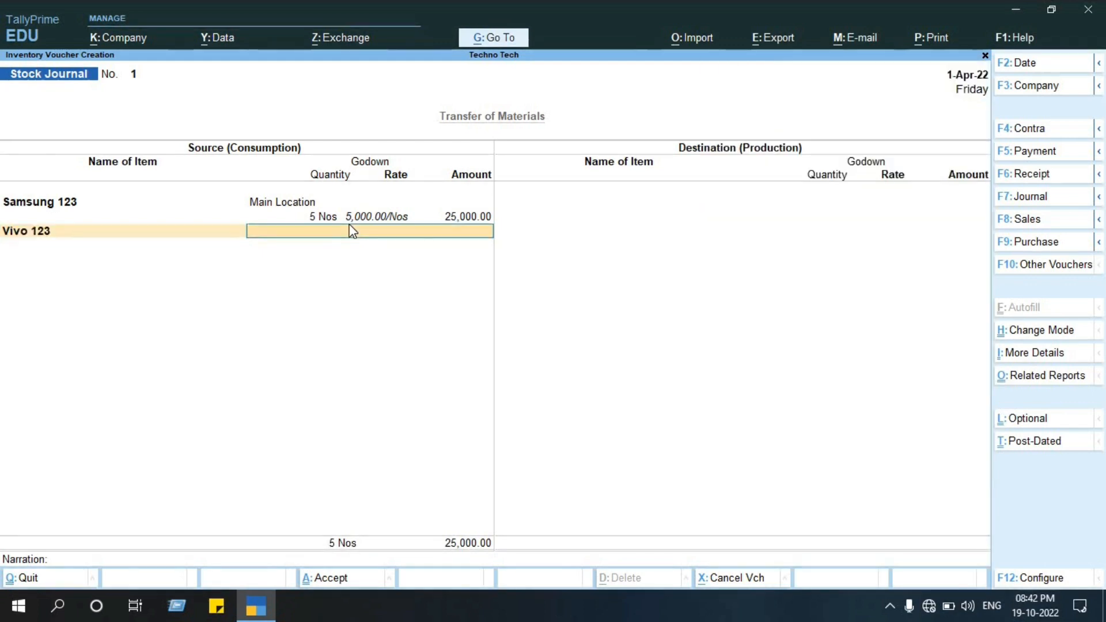
pyautogui.press('Up')
pyautogui.press('Up')
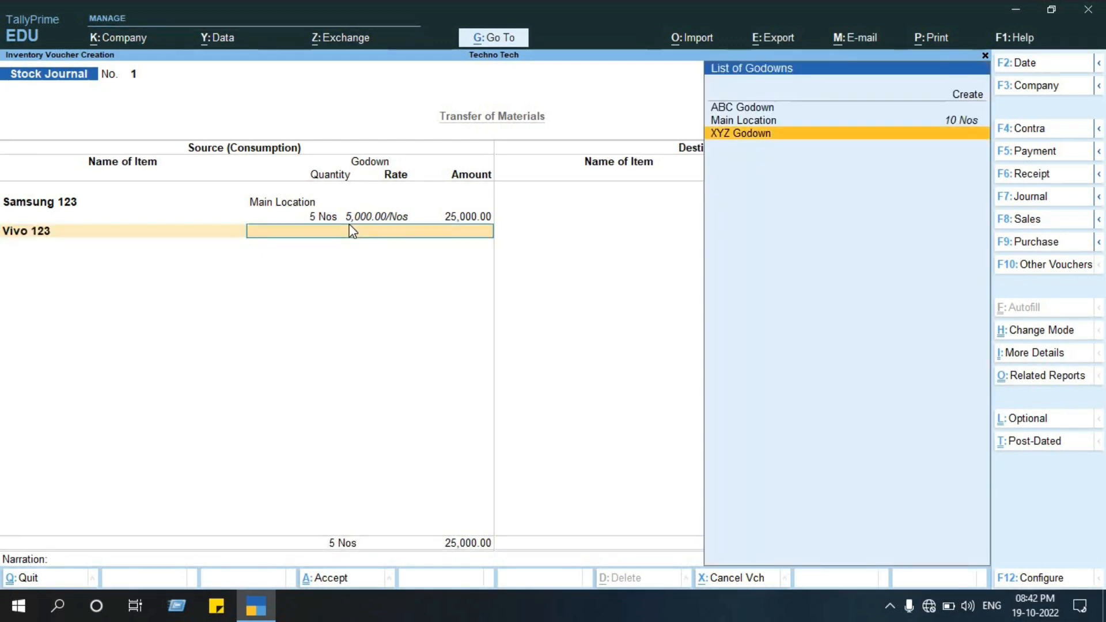
pyautogui.press('Return')
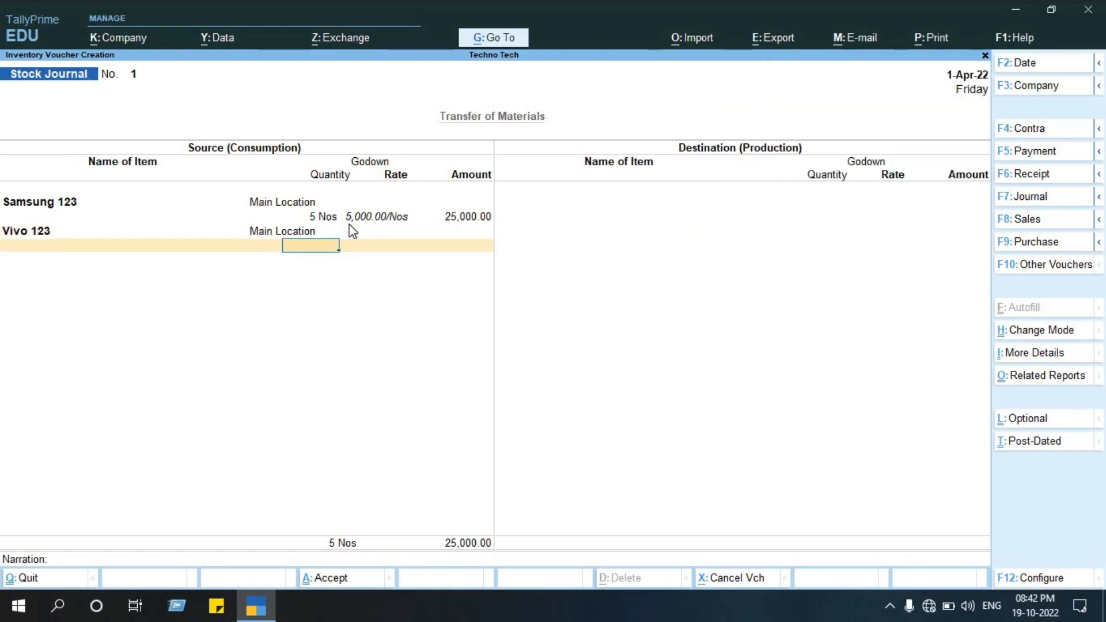
pyautogui.write('5')
pyautogui.press('Return')
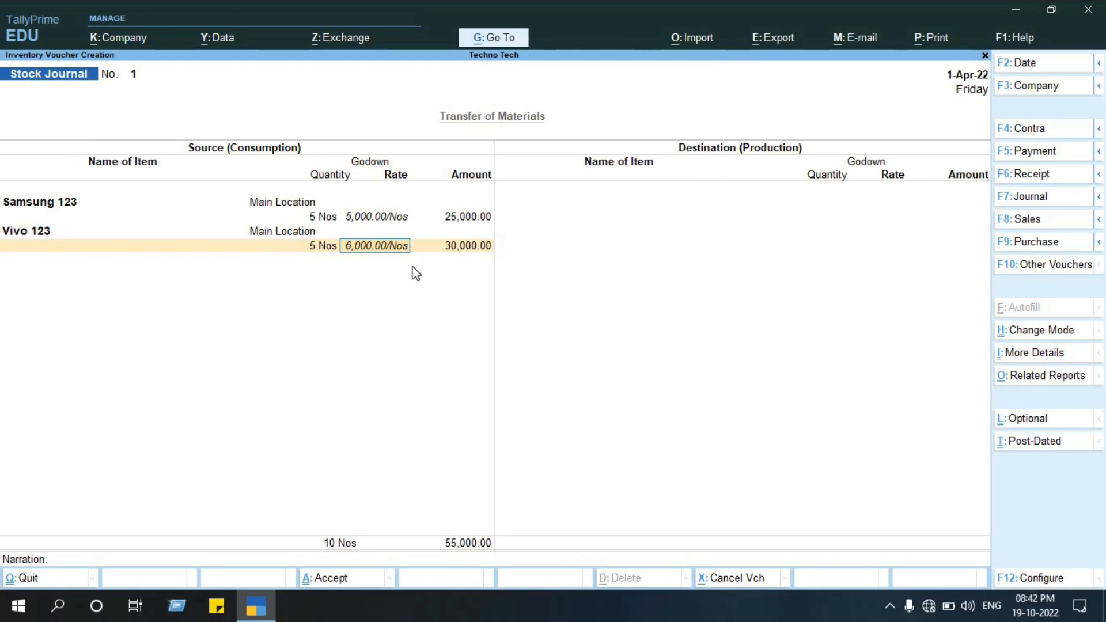
pyautogui.press('Return')
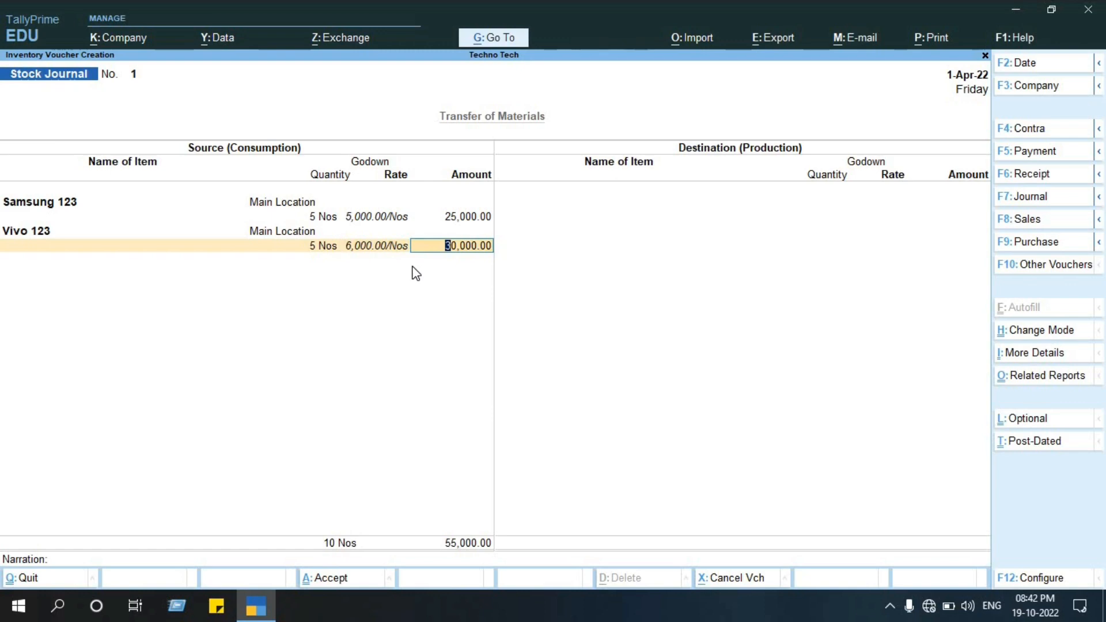
pyautogui.press('Return')
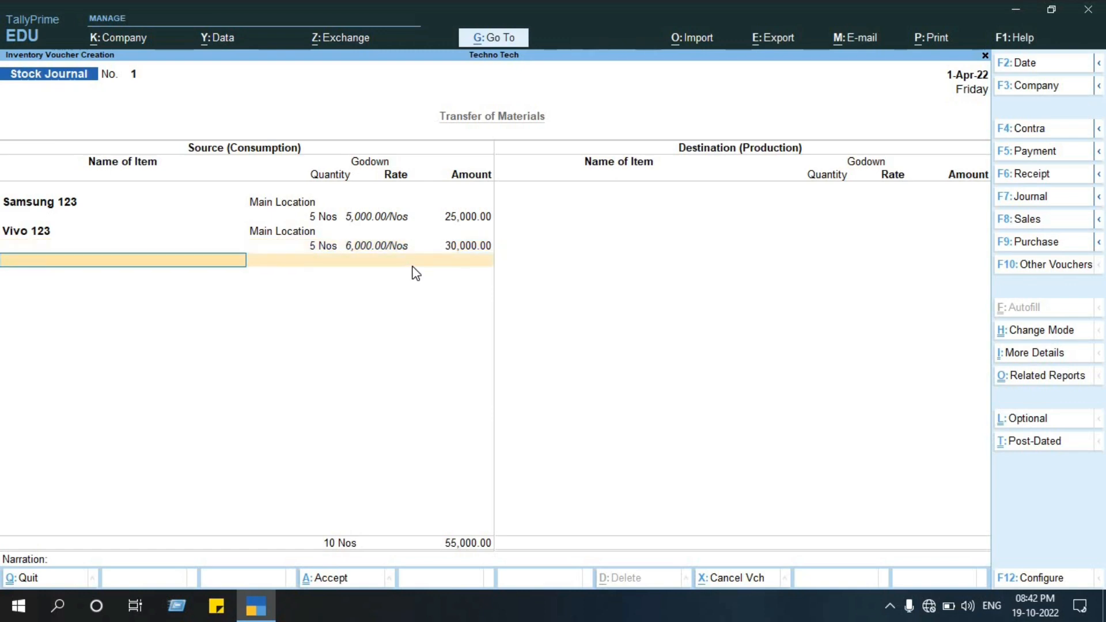
pyautogui.press('Return')
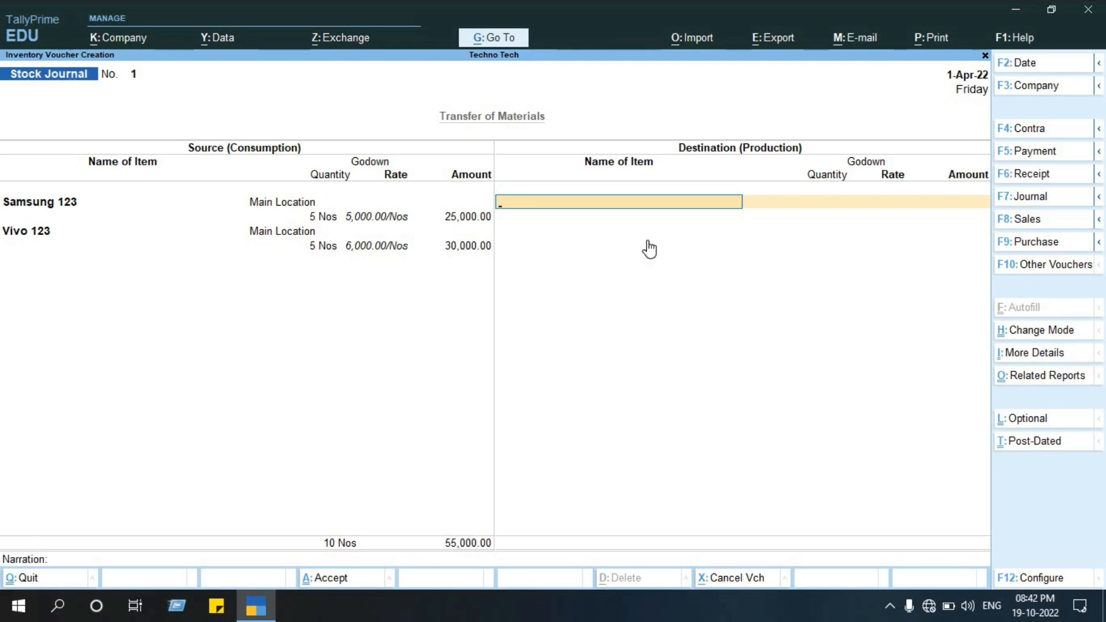
# - Choose Samsung 123 as the first destination item
pyautogui.write('Sa')
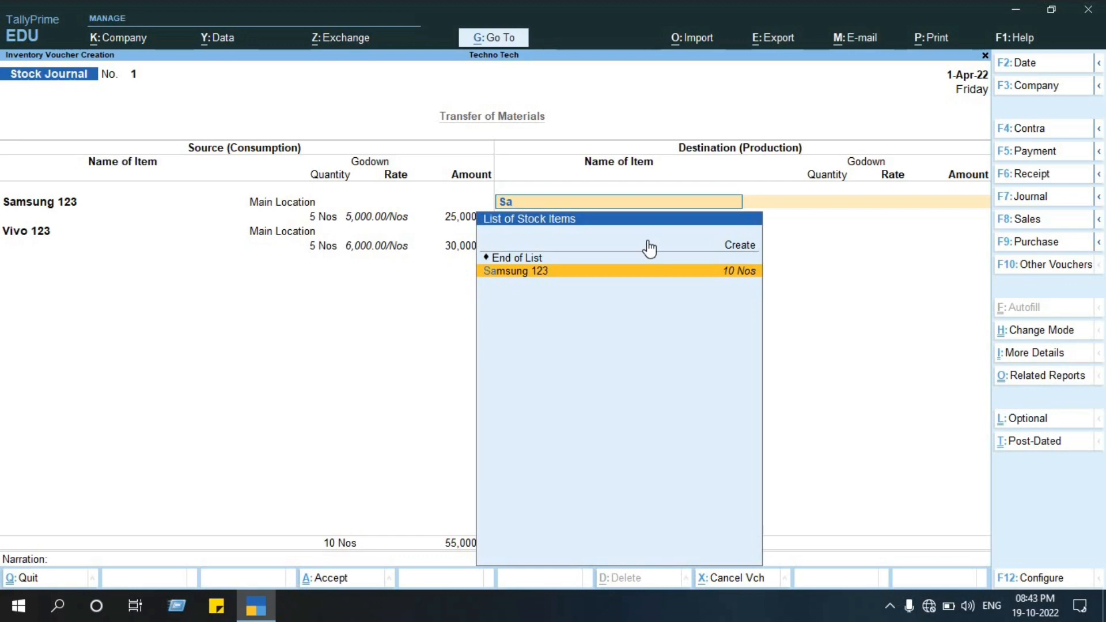
pyautogui.press('Return')
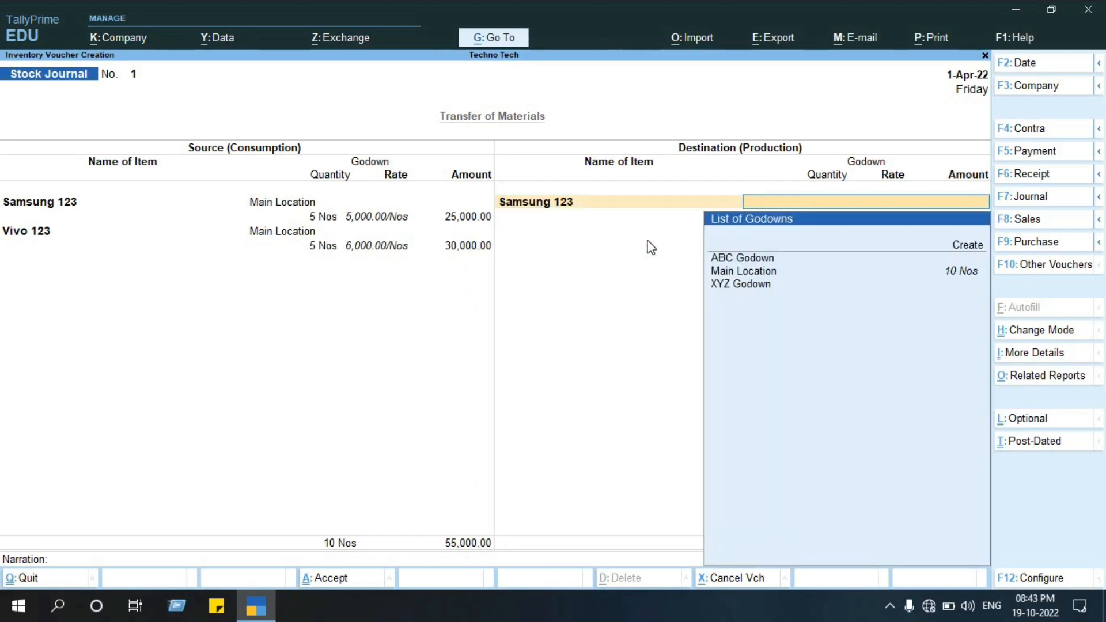
pyautogui.press('Down')
pyautogui.press('Down')
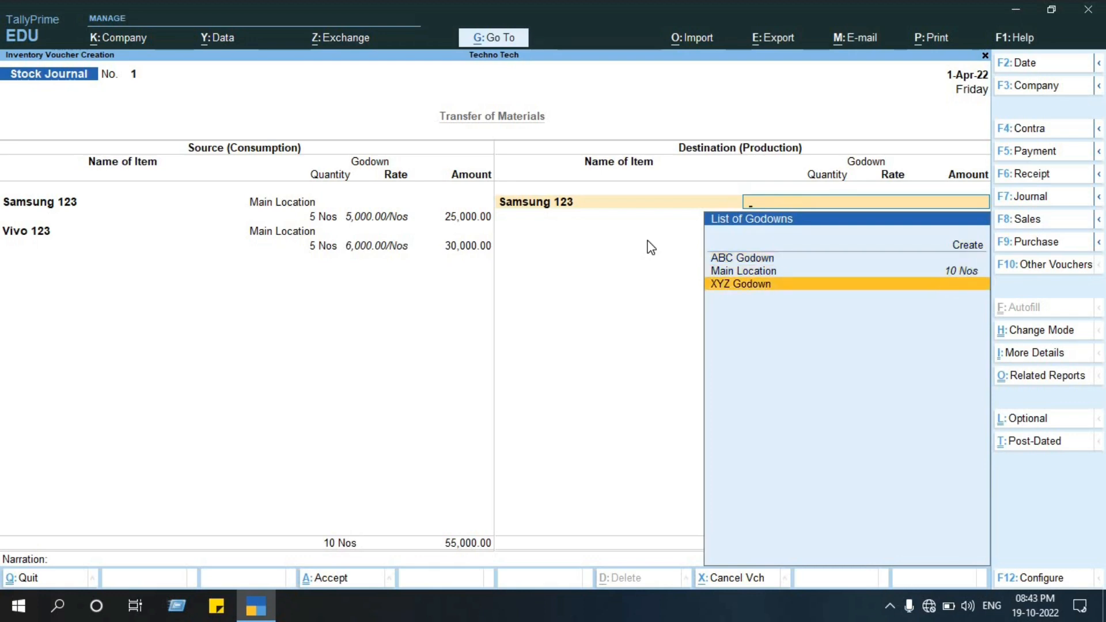
pyautogui.press('Return')
pyautogui.write('5')
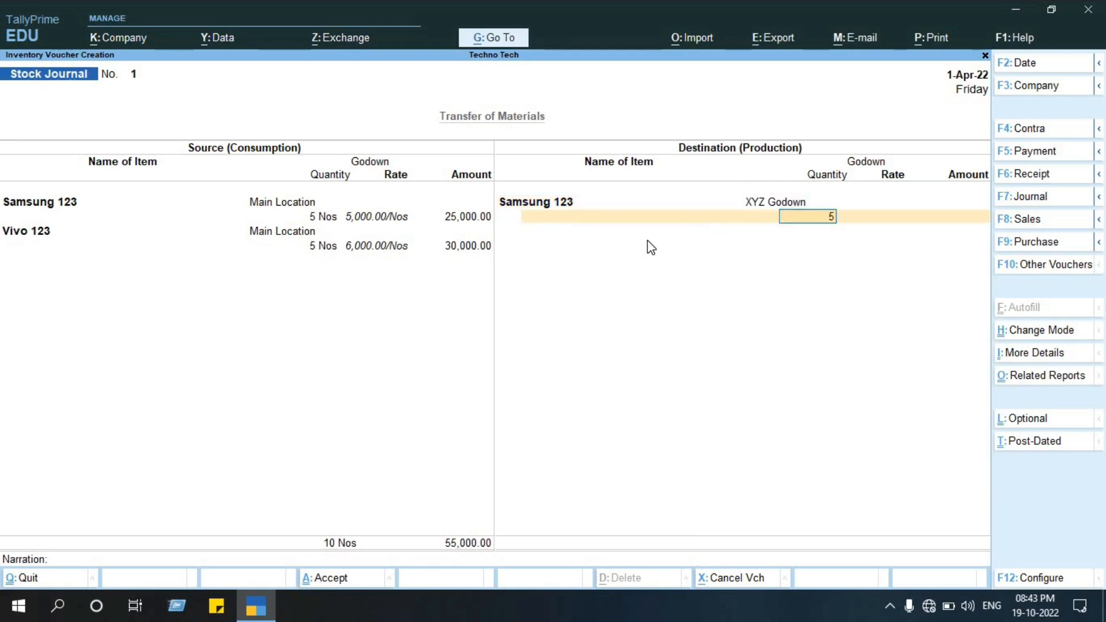
pyautogui.press('BackSpace')
pyautogui.press('BackSpace')
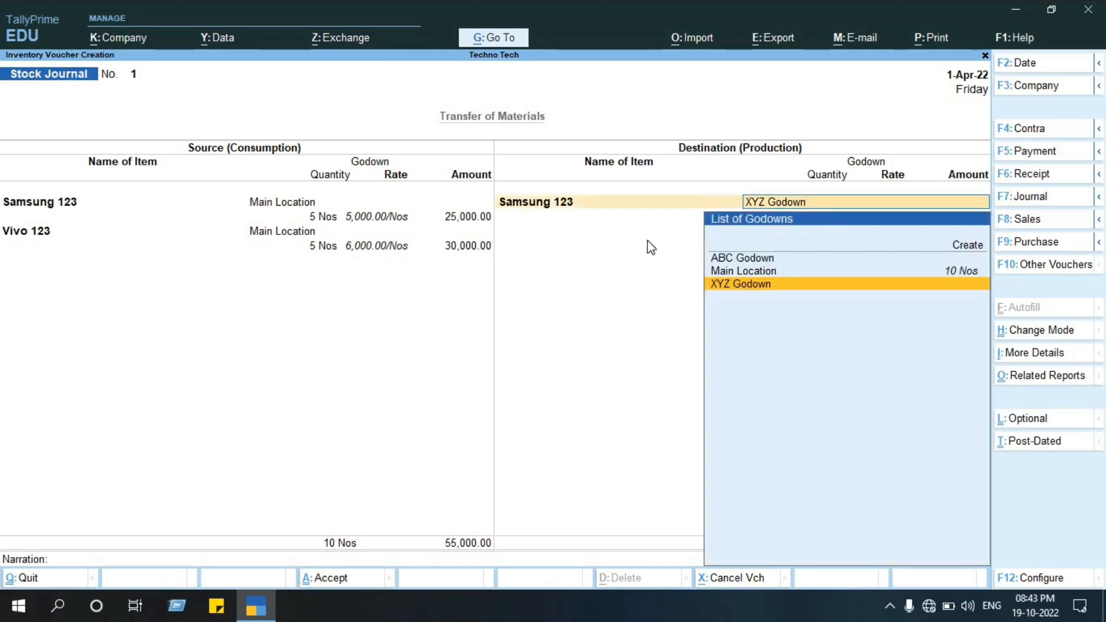
# - Assign the destination Samsung 123 entry to ABC Godown with quantity 3 Nos, accepting the default rate and amount
pyautogui.press('Up')
pyautogui.press('Up')
pyautogui.press('Return')
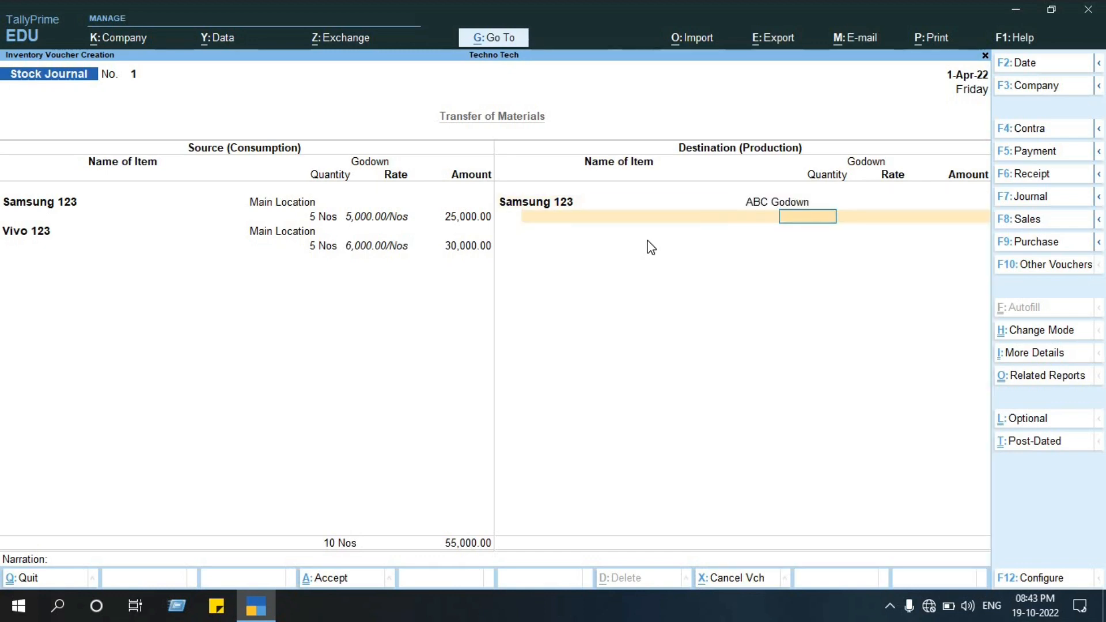
pyautogui.write('3')
pyautogui.press('Return')
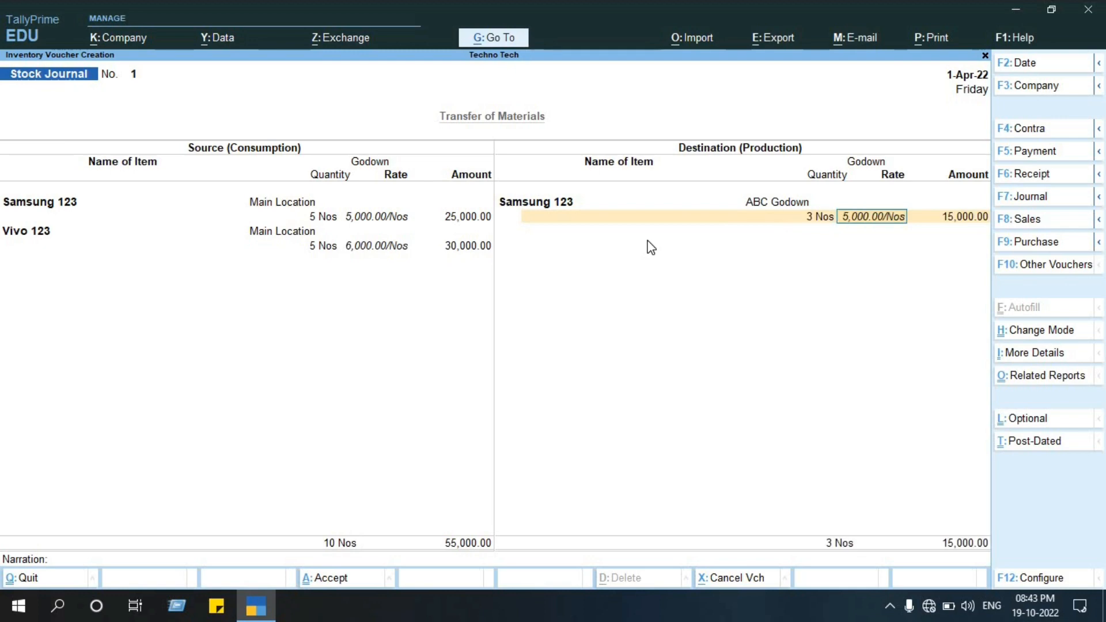
pyautogui.press('Return')
pyautogui.press('Return')
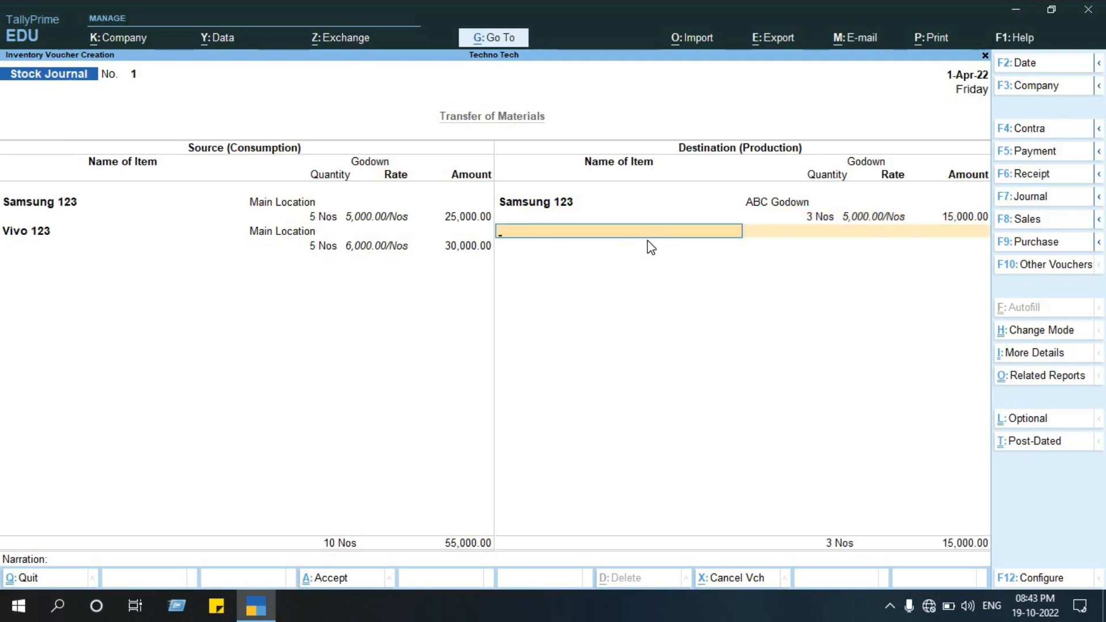
# - Add a second destination entry for Samsung 123 in XYZ Godown with quantity 2 Nos, accepting the default rate and amount
pyautogui.write('Sam')
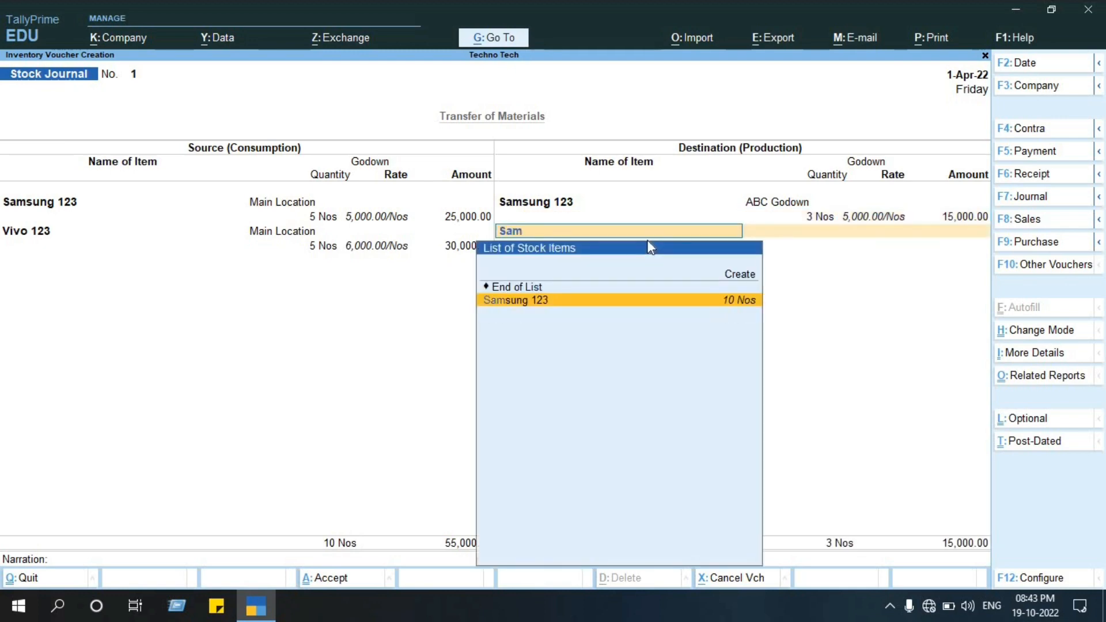
pyautogui.press('Return')
pyautogui.write('X')
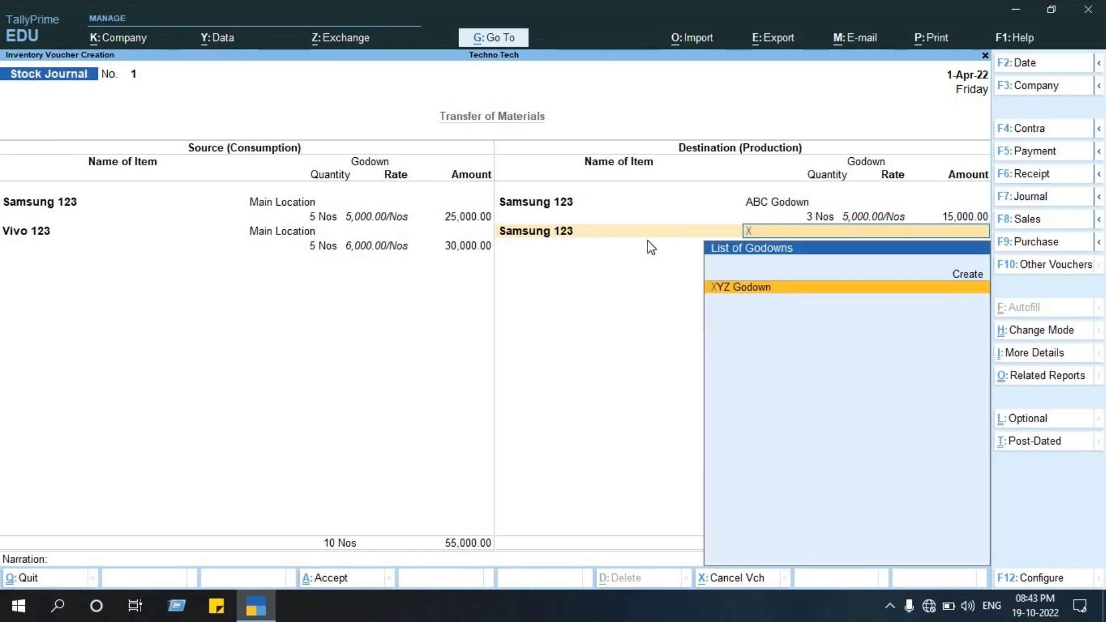
pyautogui.press('Return')
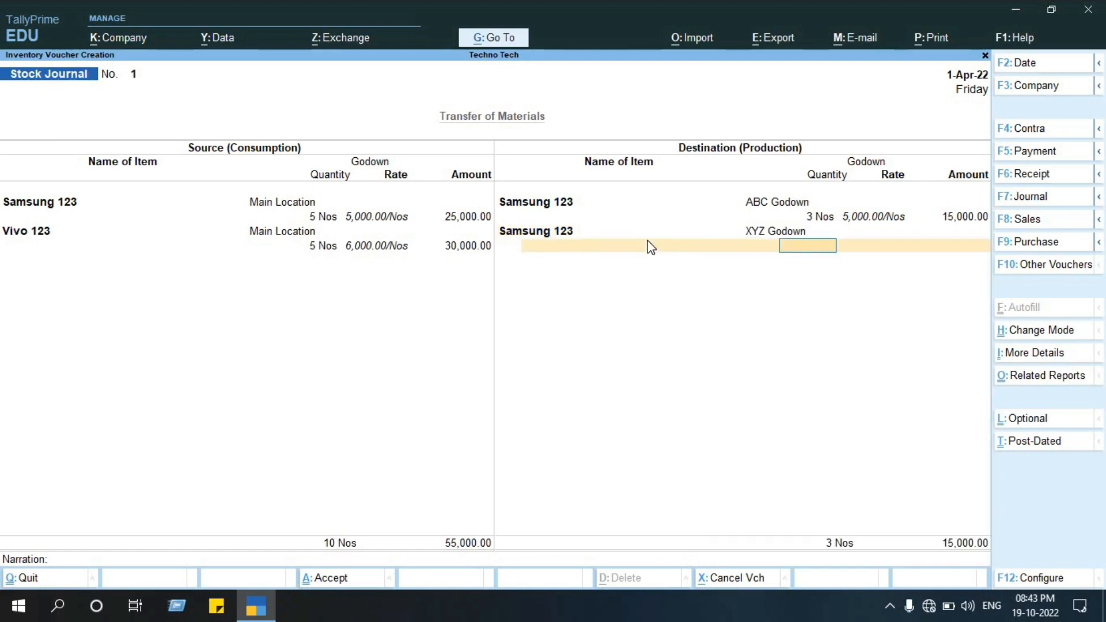
pyautogui.write('2')
pyautogui.press('Return')
pyautogui.press('Return')
pyautogui.press('Return')
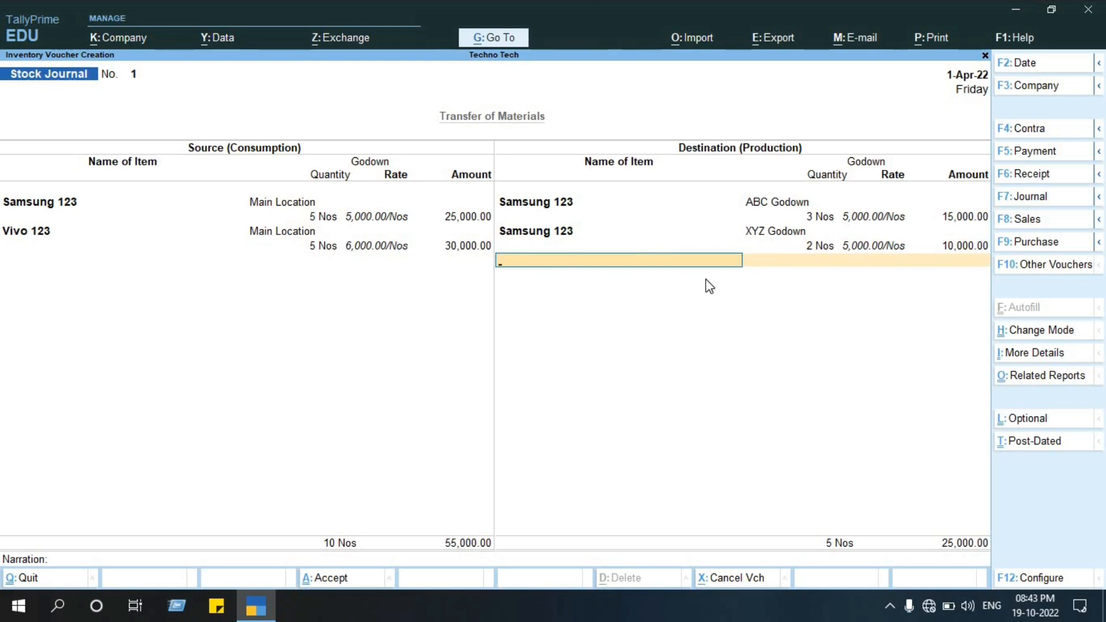
# - Add Vivo 123 as a destination item in ABC Godown with quantity 3 Nos, accepting the default rate and amount
pyautogui.write('Vi')
pyautogui.press('Return')
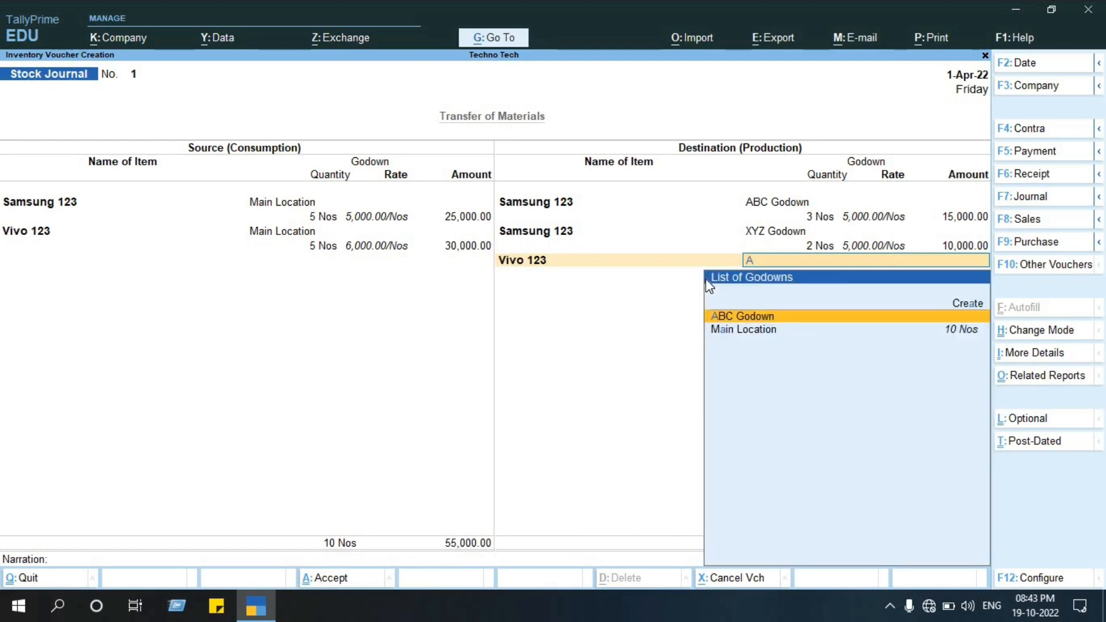
pyautogui.write('ab')
pyautogui.press('Return')
pyautogui.write('3')
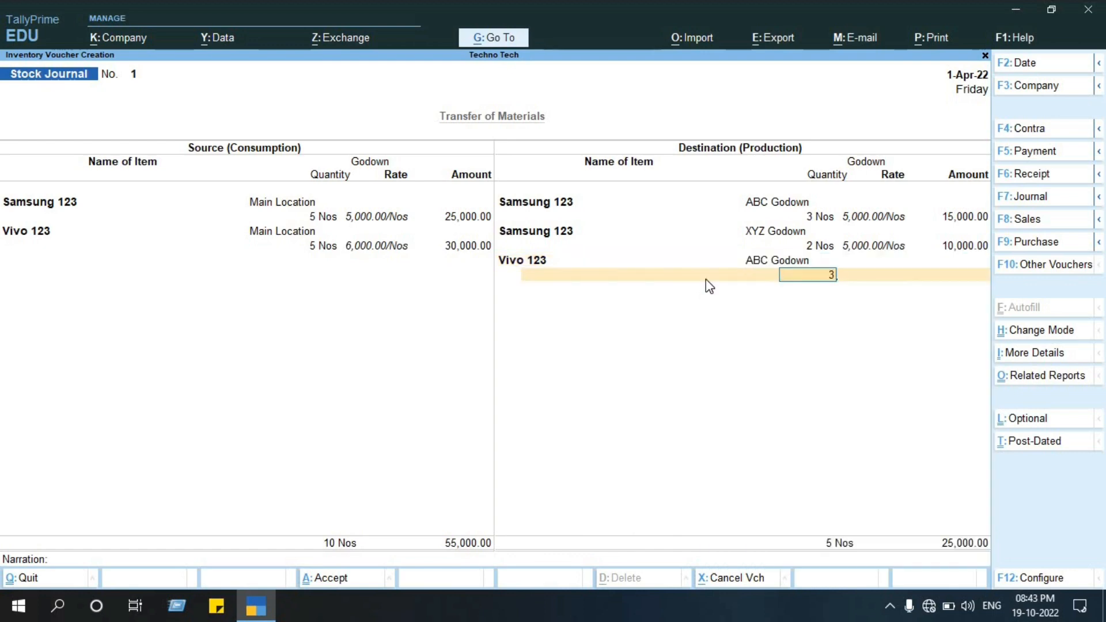
pyautogui.press('Return')
pyautogui.press('Return')
pyautogui.press('Return')
# - Add another destination entry for Vivo 123 in XYZ Godown with quantity 2 Nos, accepting the default rate and amount
pyautogui.write('Vi')
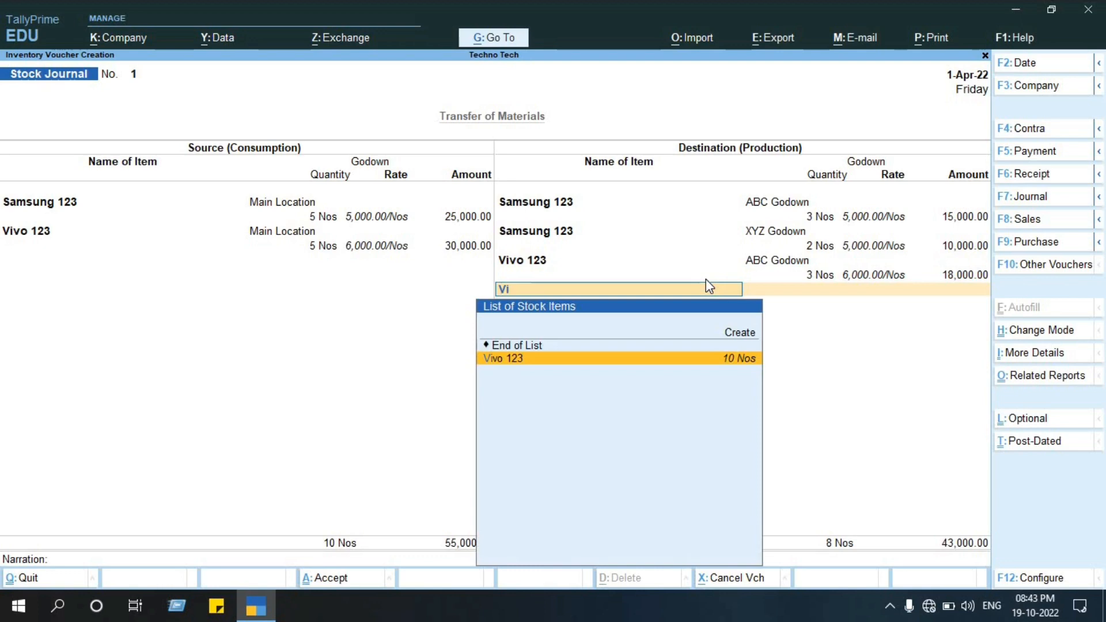
pyautogui.press('Return')
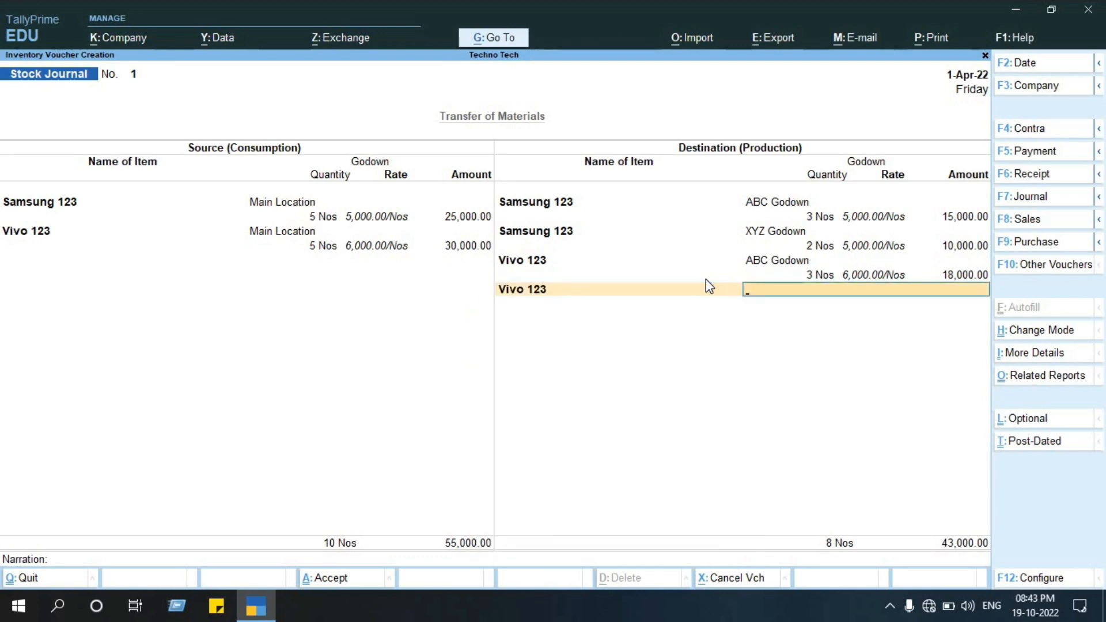
pyautogui.write('x')
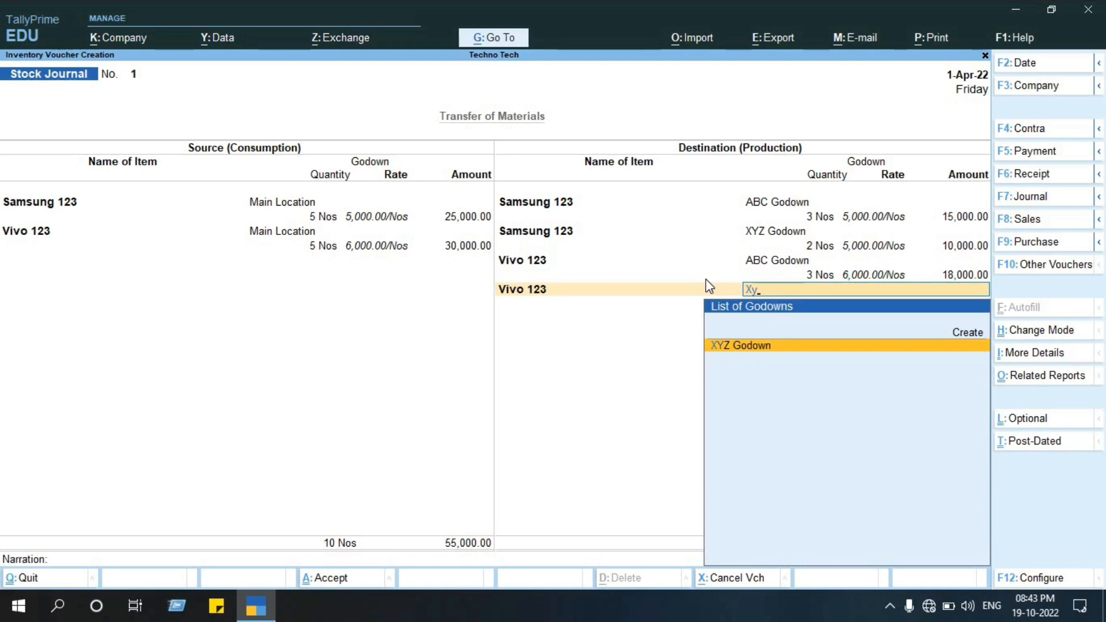
pyautogui.press('Return')
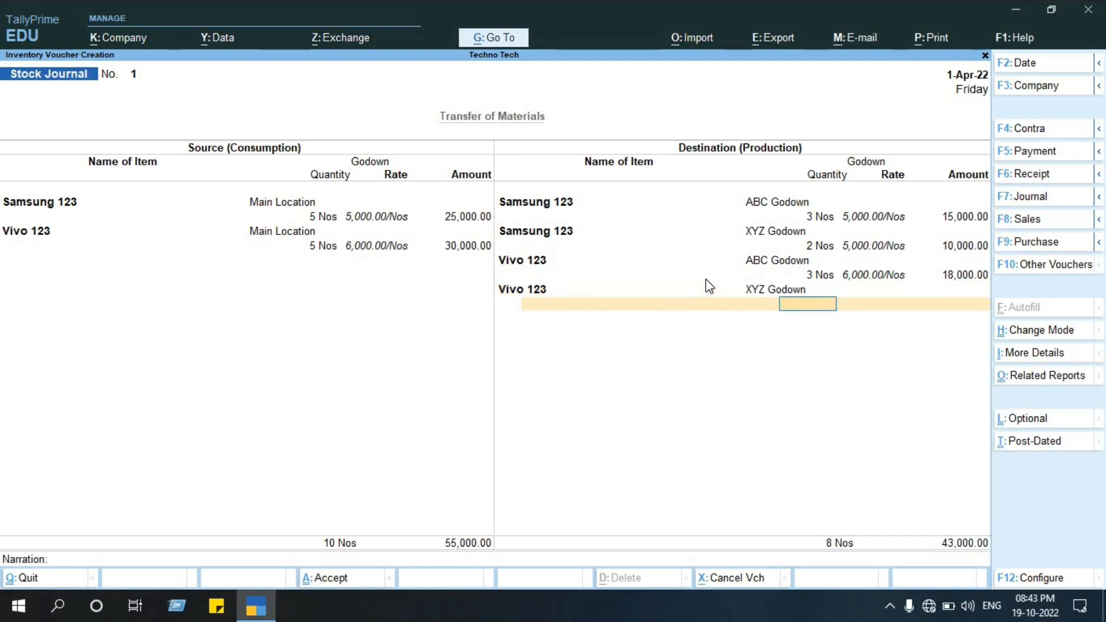
pyautogui.write('2')
pyautogui.press('Return')
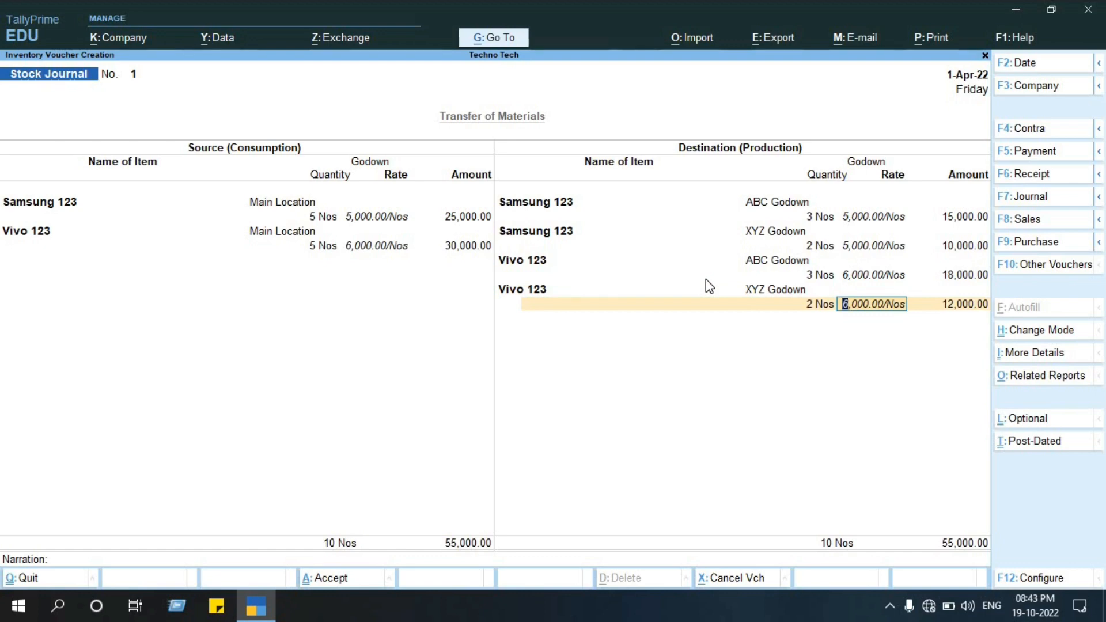
pyautogui.press('Return')
pyautogui.press('Return')
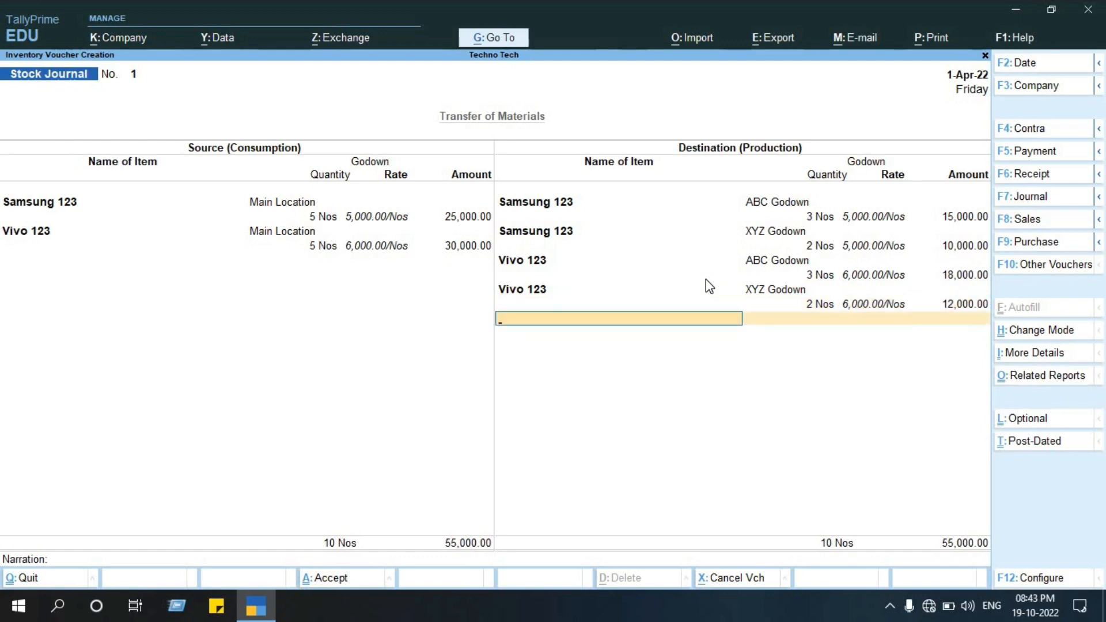
# - Finish the destination list, leave the narration blank and save the stock journal voucher
pyautogui.press('Return')
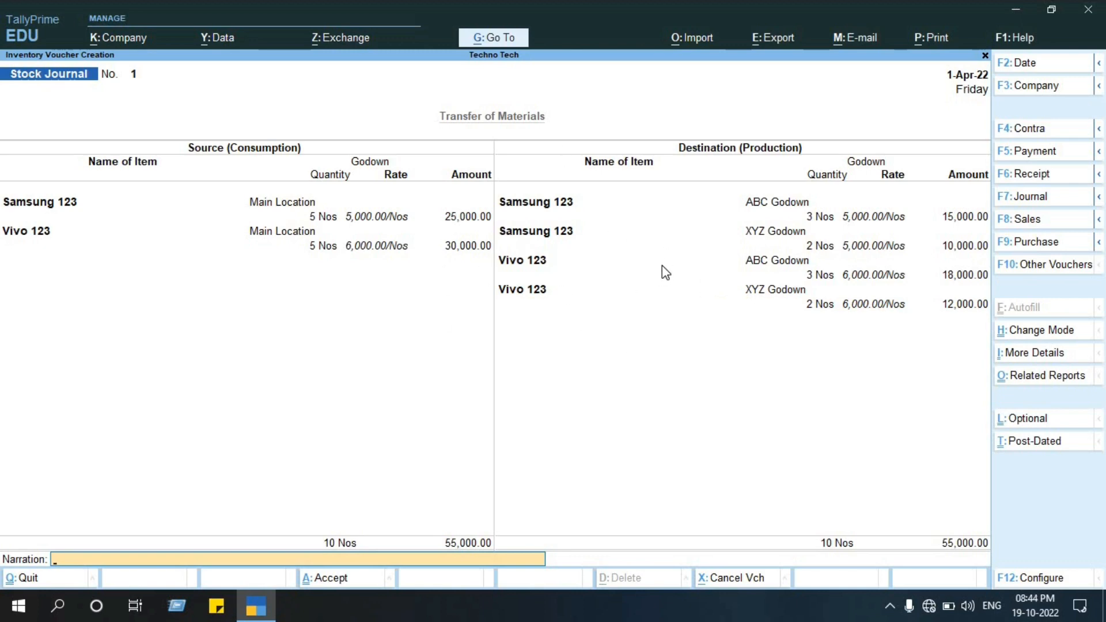
pyautogui.press('Return')
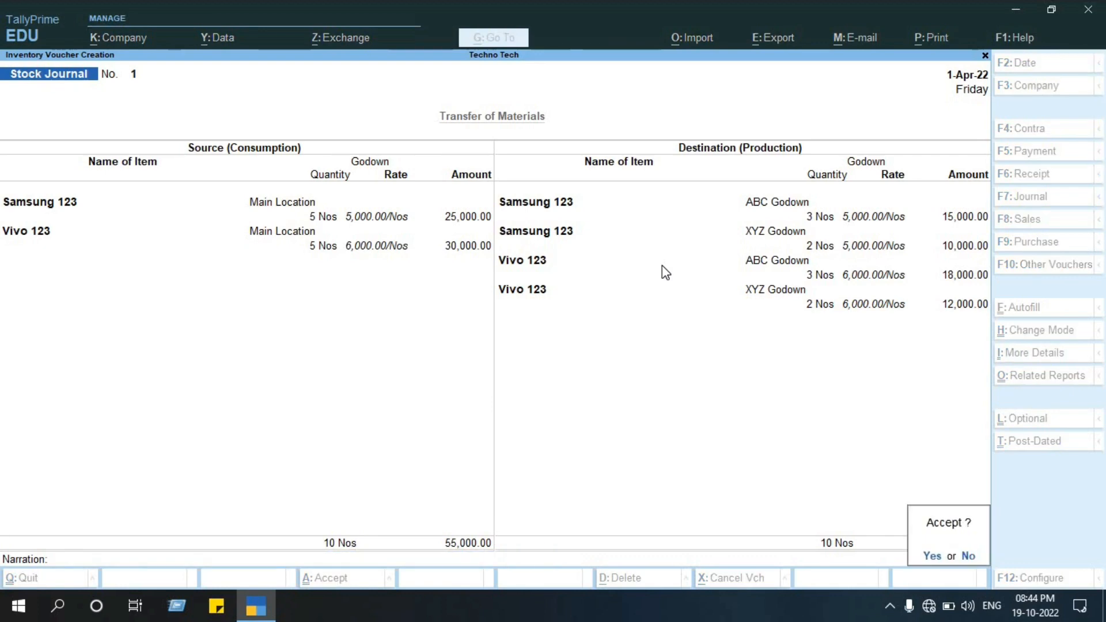
pyautogui.press('Return')
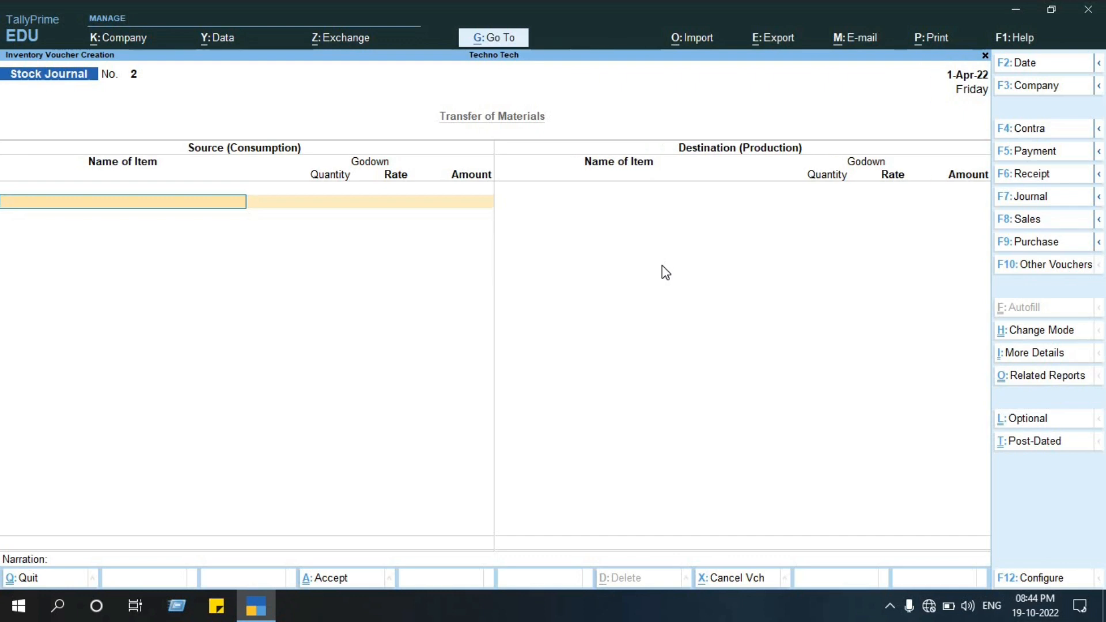
# - Open the Godown Summary report for Main Location and drill down to the monthly summary of Samsung 123
pyautogui.hotkey('ctrl', 'g')
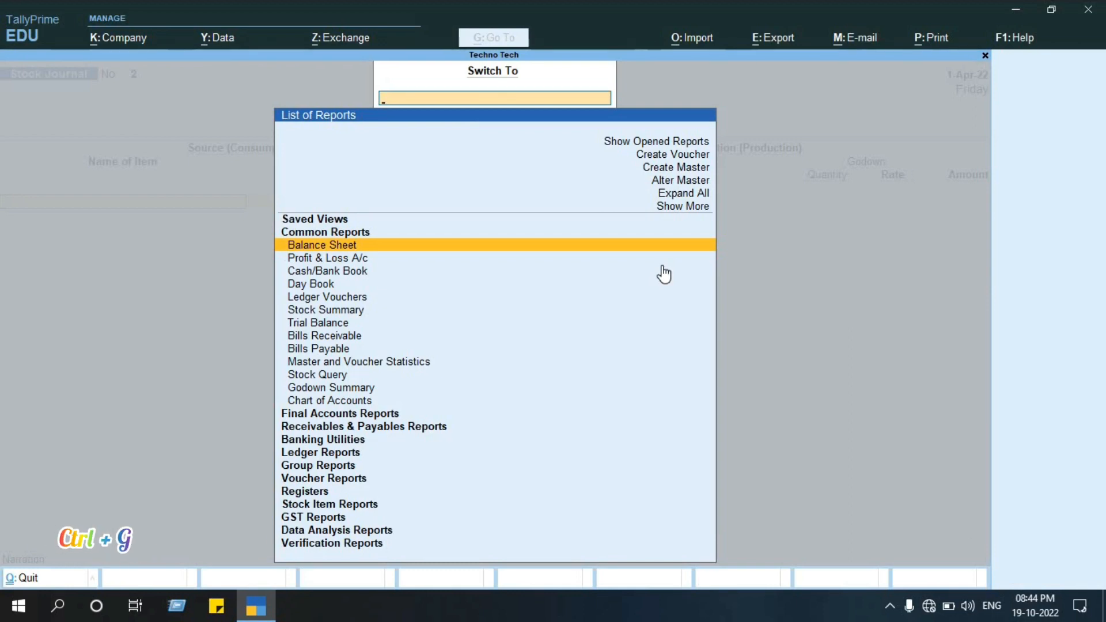
pyautogui.press('Up')
pyautogui.write('Go')
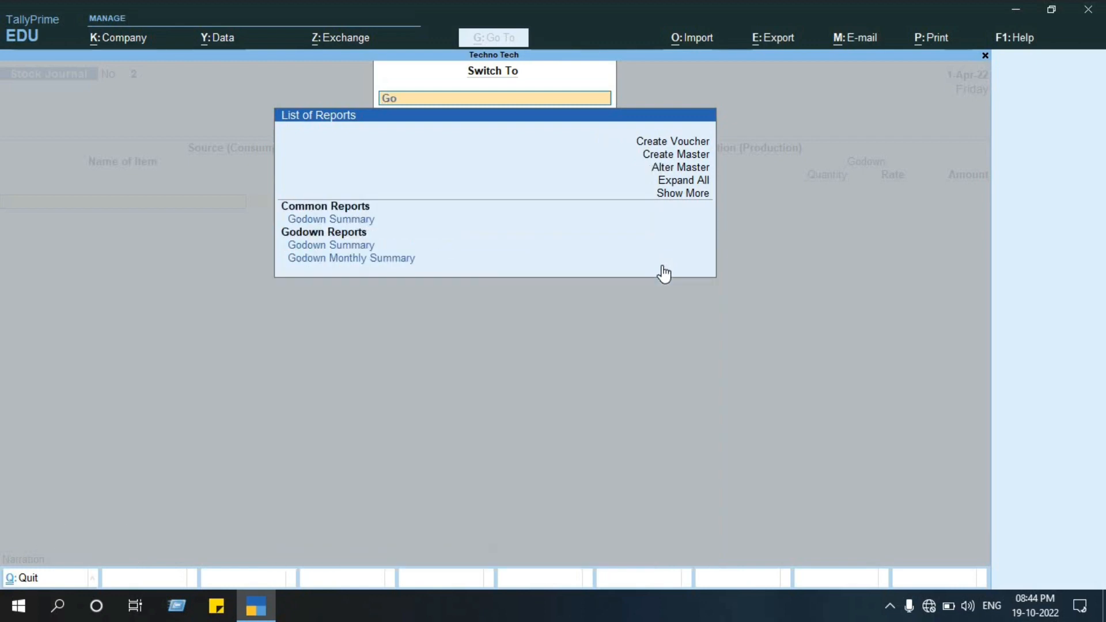
pyautogui.press('Down')
pyautogui.press('Return')
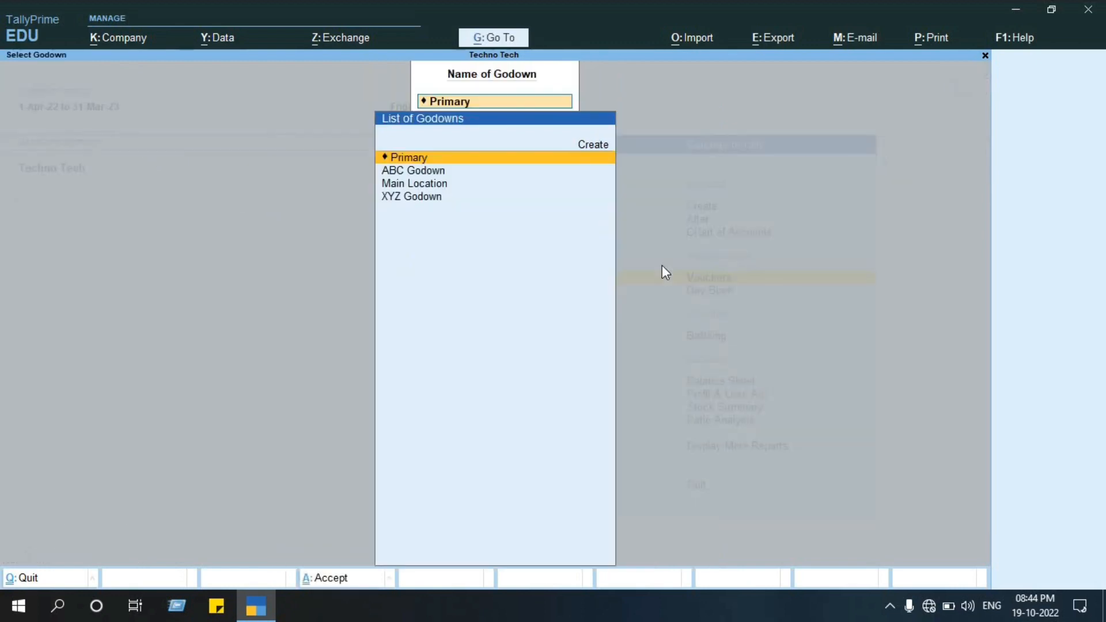
pyautogui.press('Down')
pyautogui.press('Down')
pyautogui.press('Return')
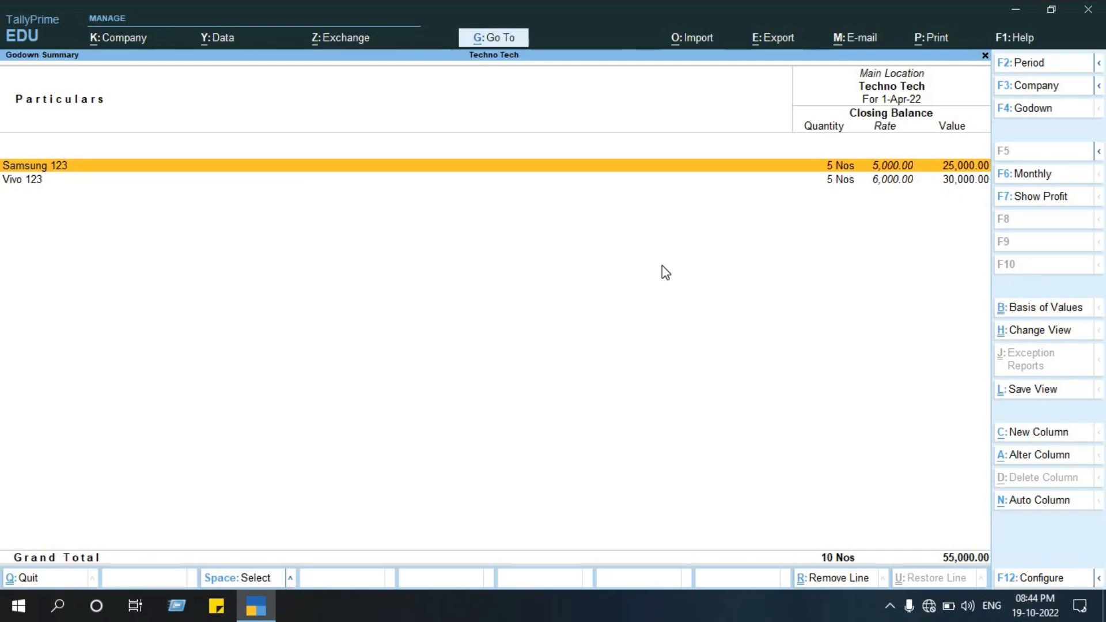
pyautogui.press('Return')
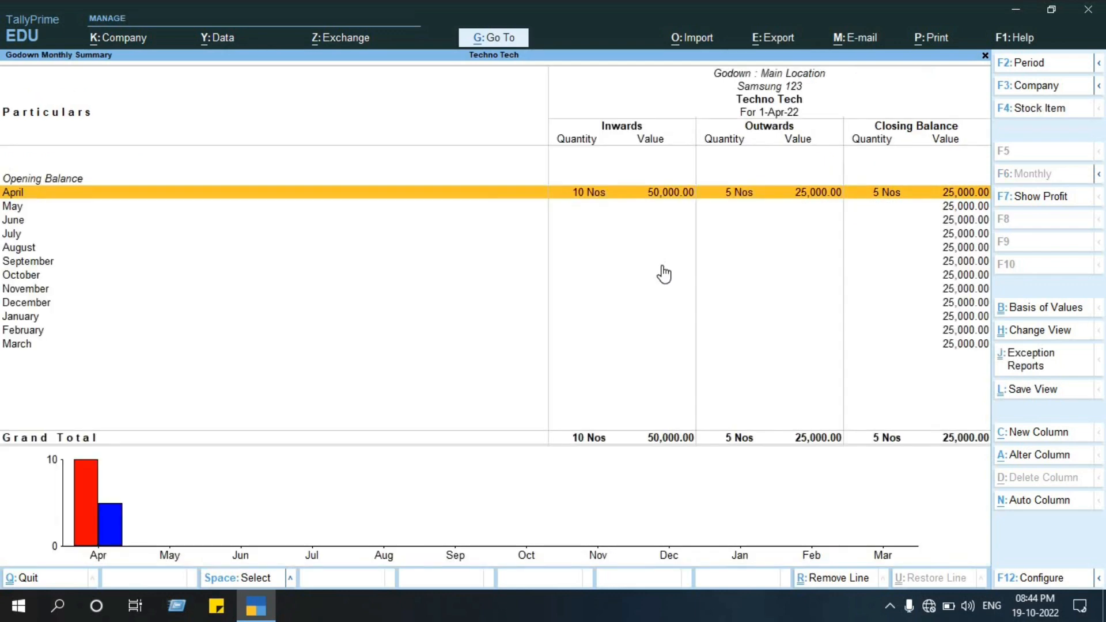
# - Review the April vouchers of Samsung 123 in Main Location, including the Stock Journal entry, and return to the Gateway of Tally
pyautogui.click(787, 194)
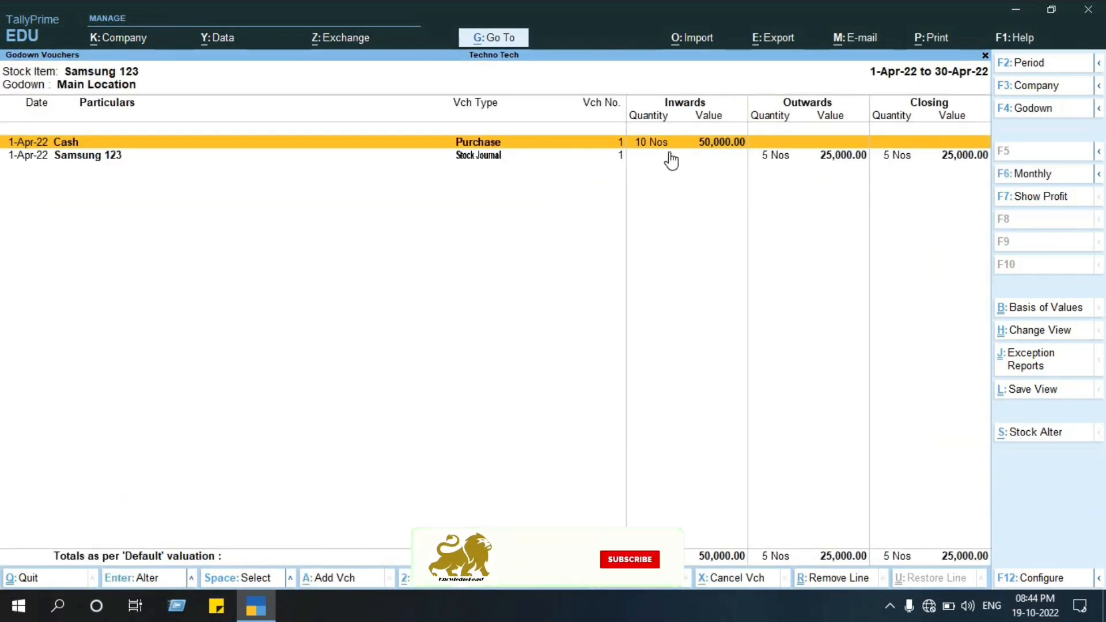
pyautogui.click(540, 159)
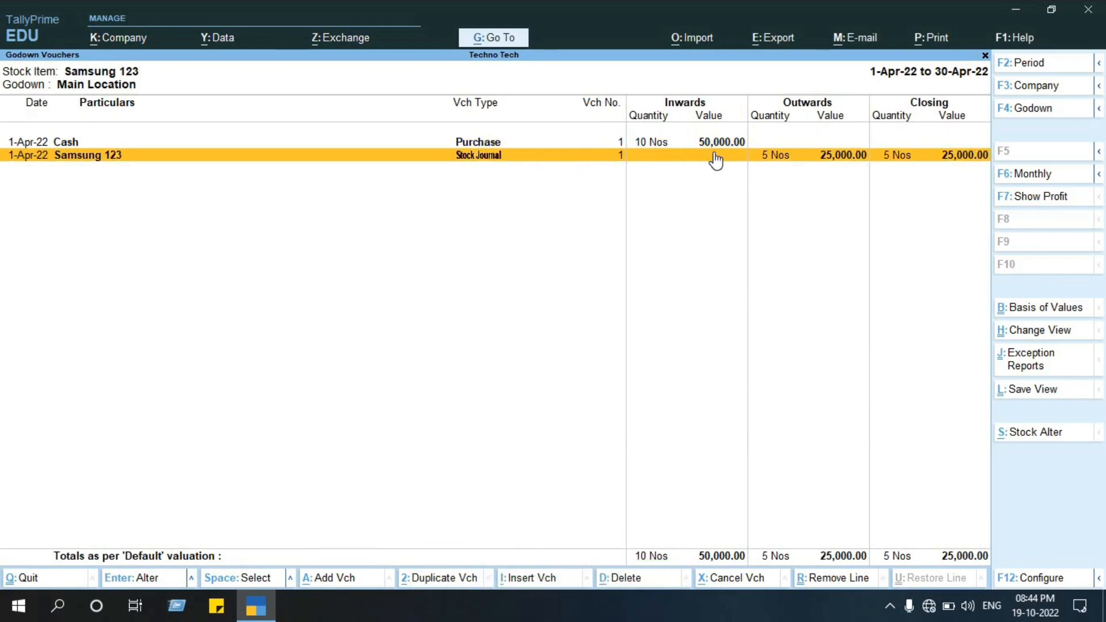
pyautogui.press('Escape')
pyautogui.press('Escape')
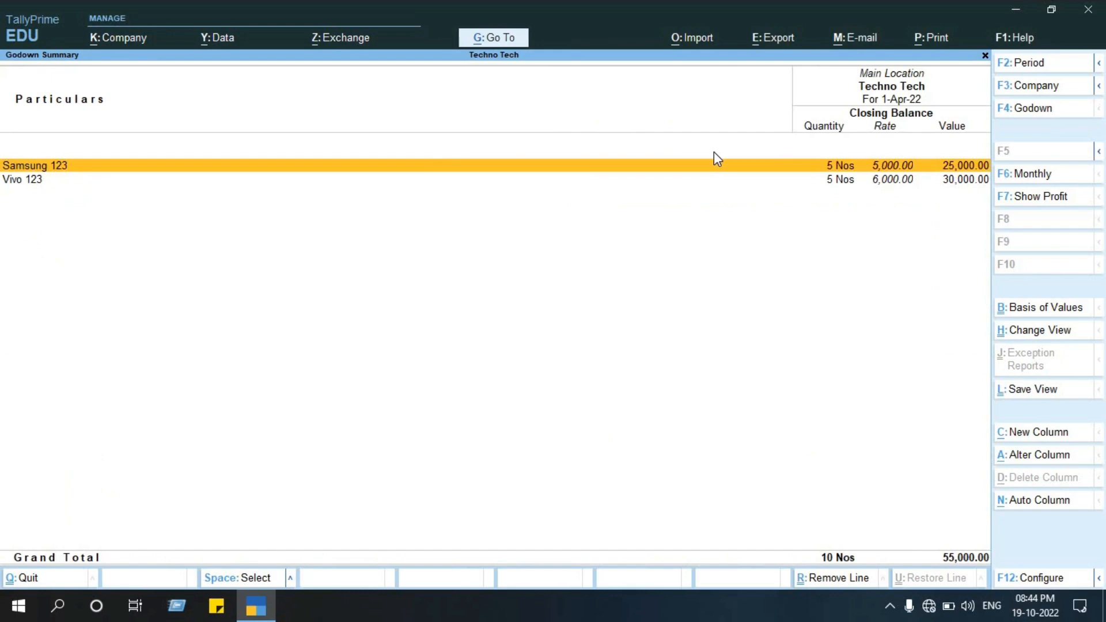
pyautogui.press('Down')
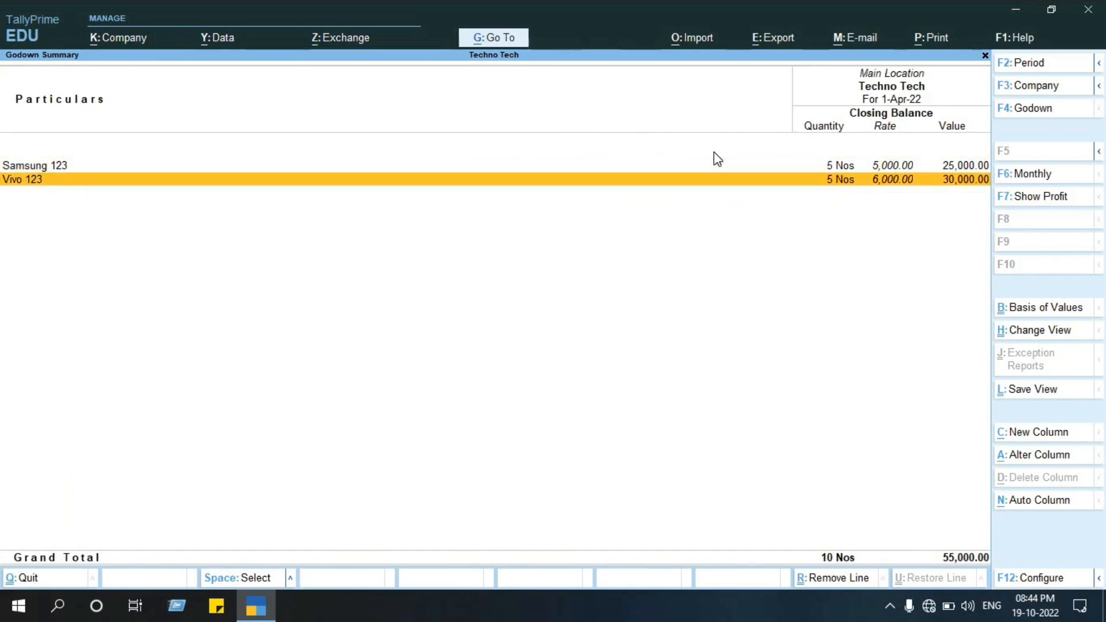
pyautogui.press('Escape')
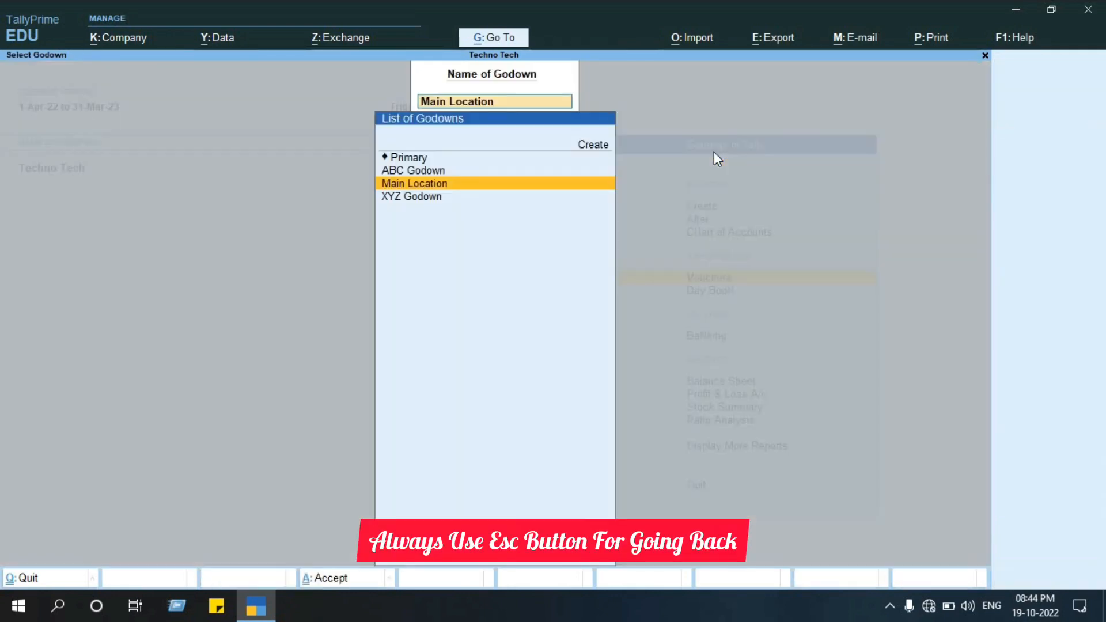
pyautogui.press('Escape')
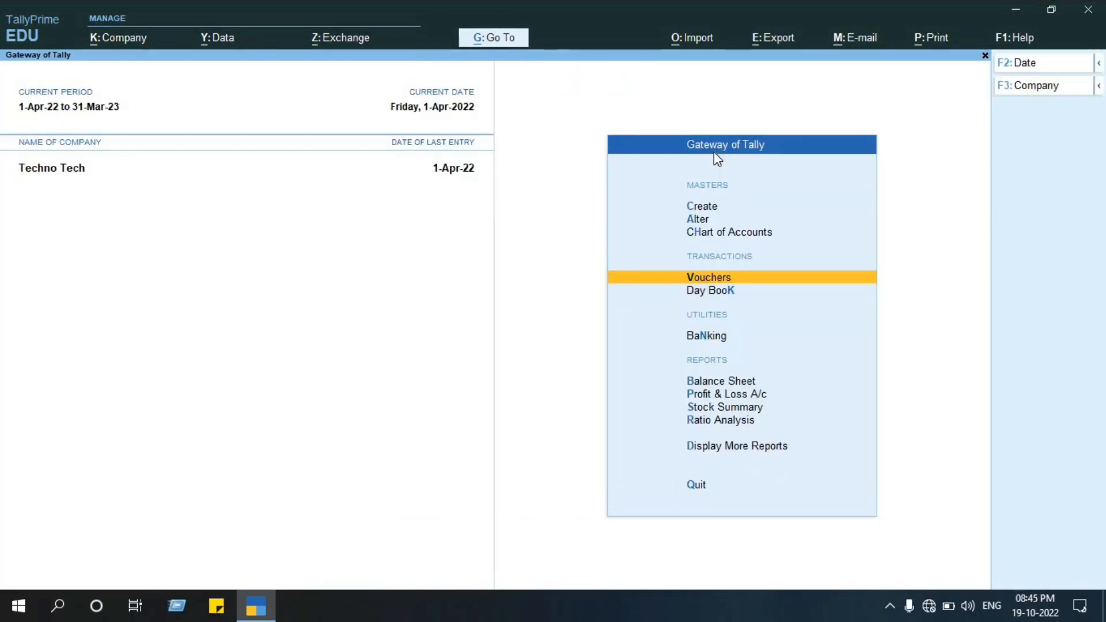
# - Start a new Stock Journal voucher and change its mode to Use for Inter-Godown Transfers
pyautogui.press('Return')
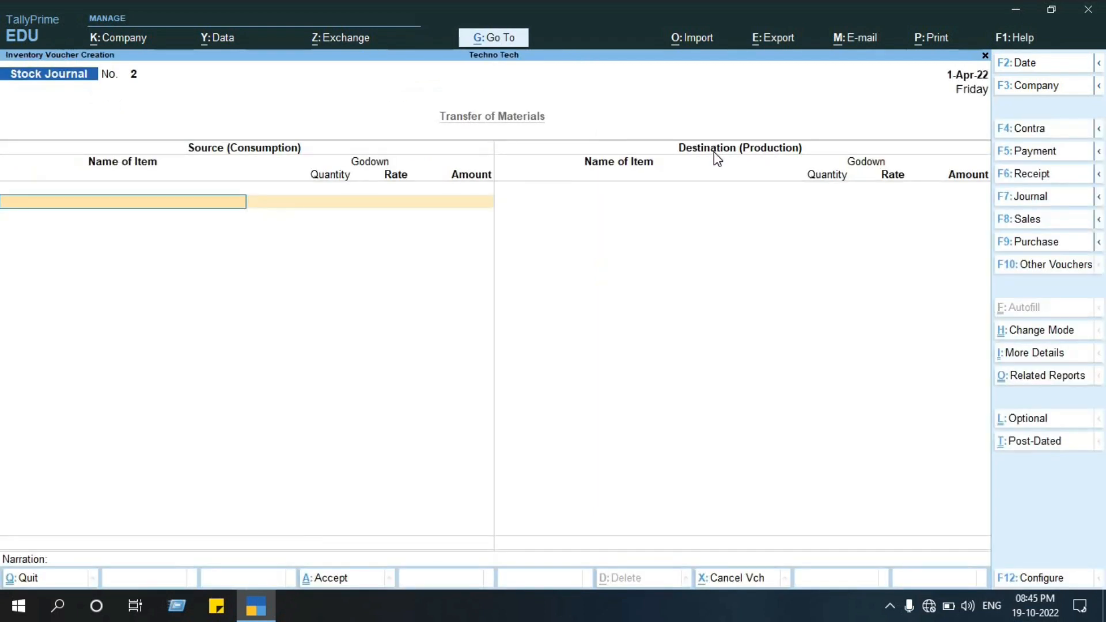
pyautogui.press('F10')
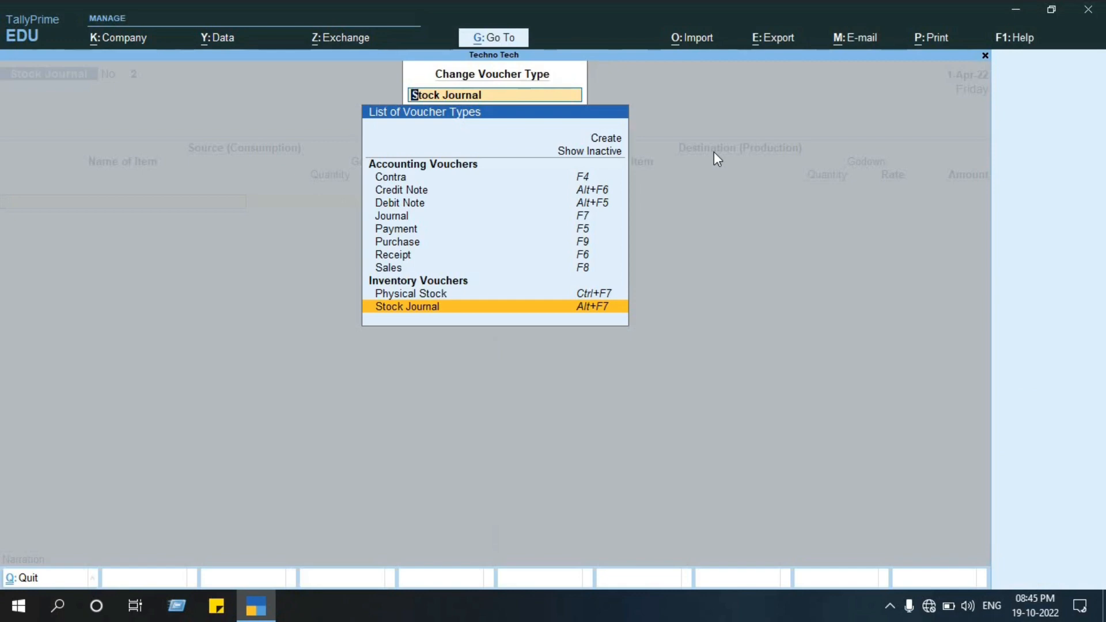
pyautogui.press('Return')
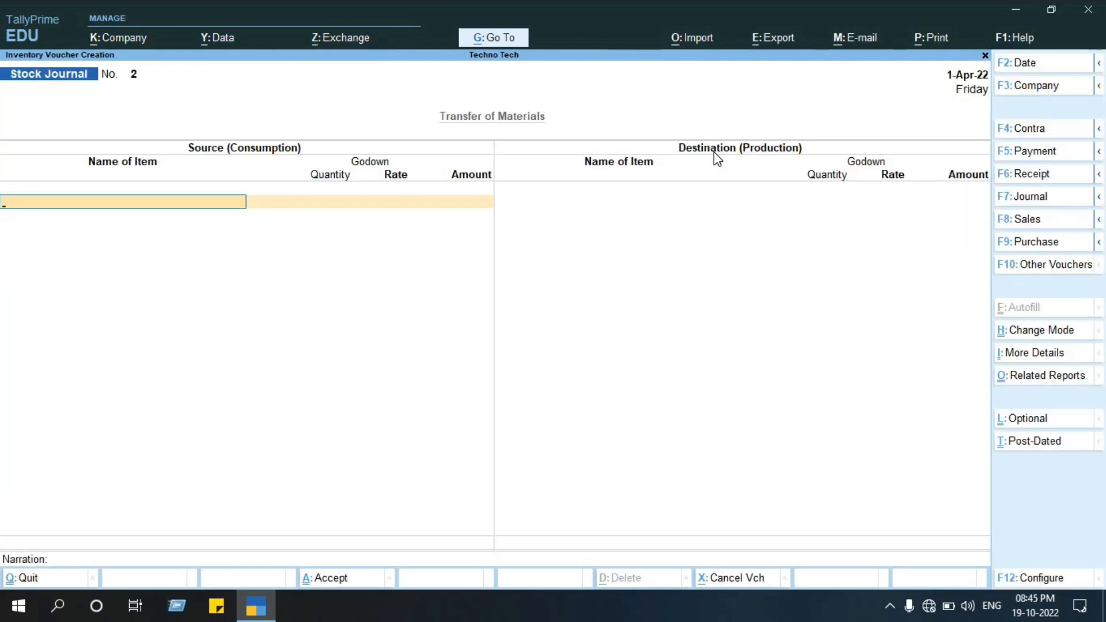
pyautogui.press('ctrl')
pyautogui.hotkey('ctrl', 'h')
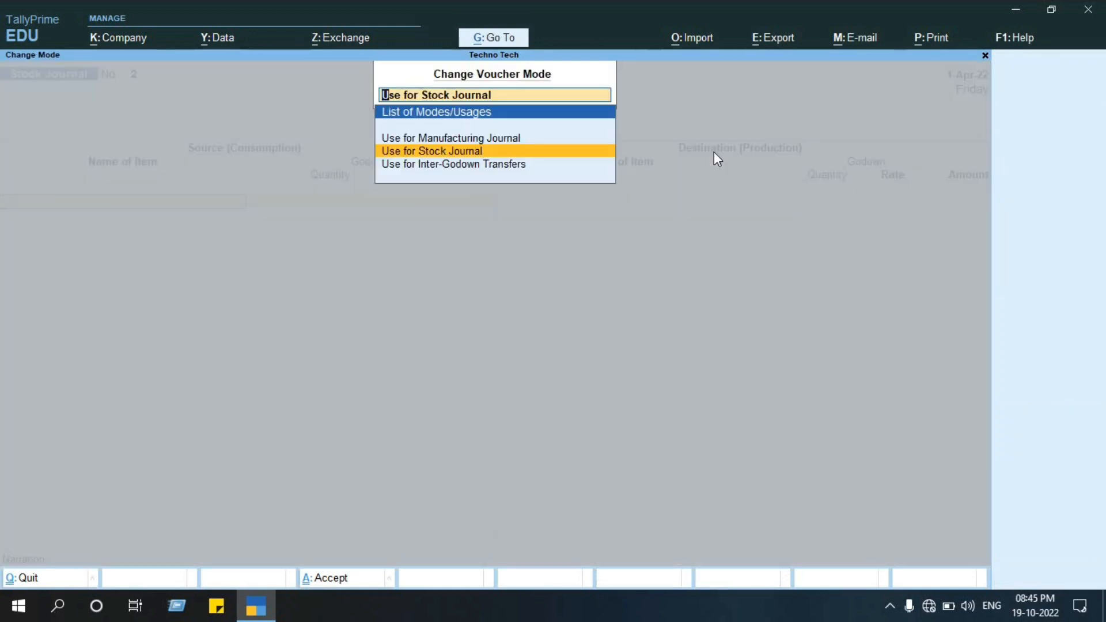
pyautogui.press('Down')
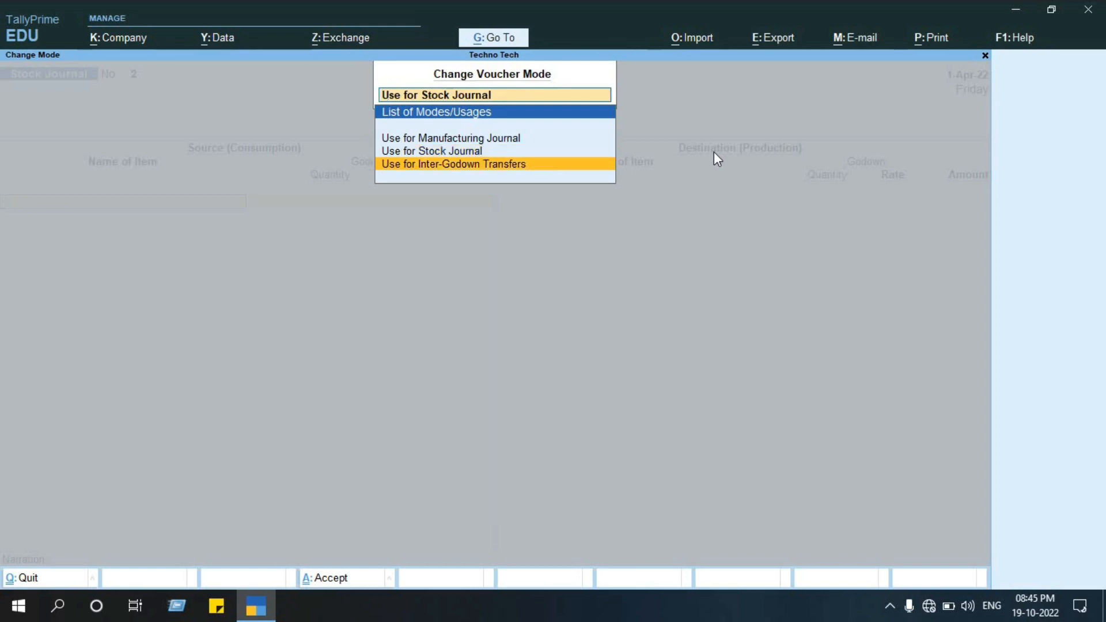
pyautogui.press('Return')
pyautogui.press('alt')
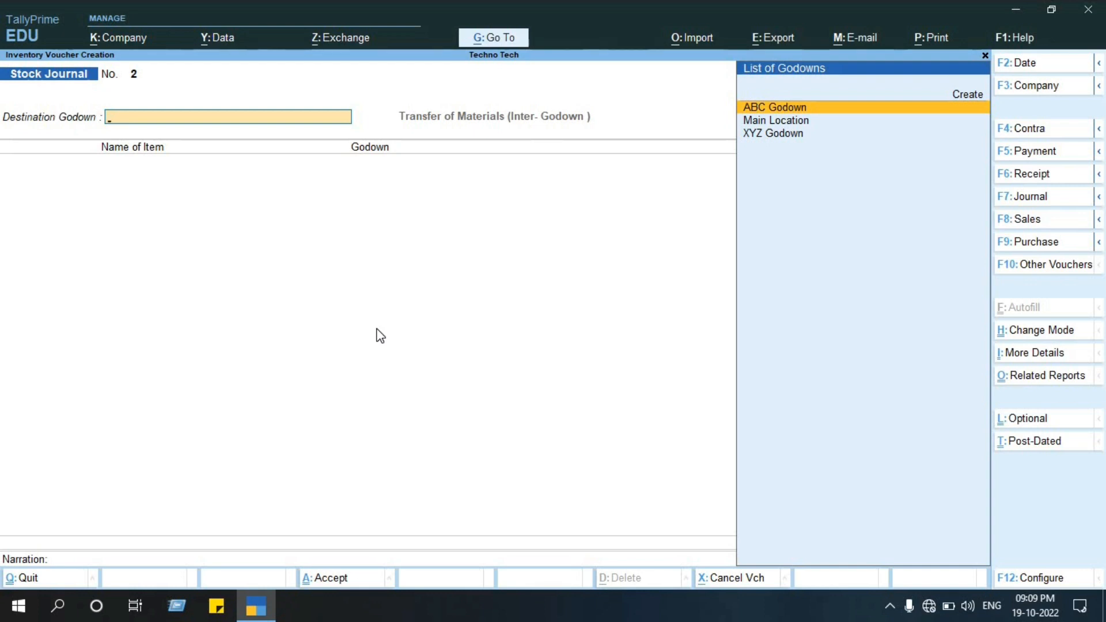
# - Set the destination godown of the inter-godown transfer to Main Location
pyautogui.press('Down')
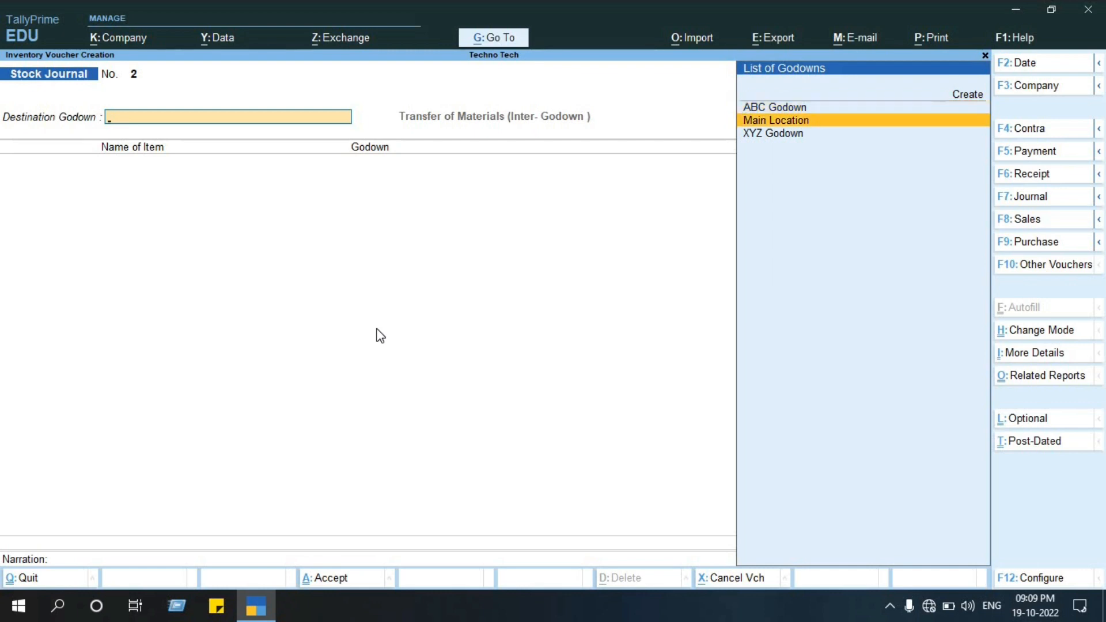
pyautogui.press('Return')
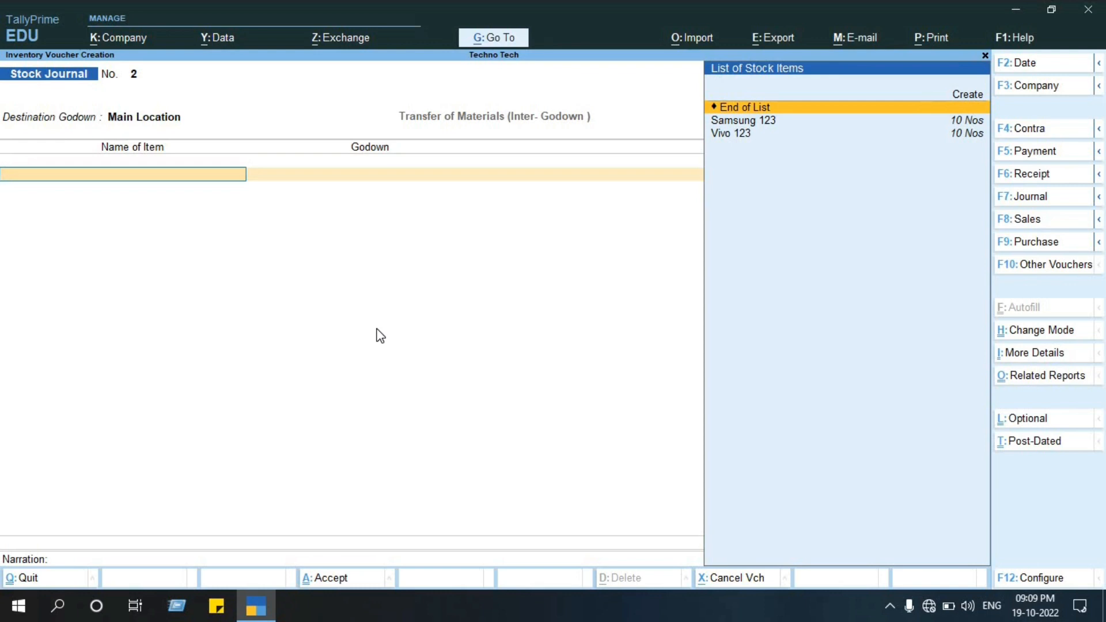
pyautogui.press('BackSpace')
pyautogui.press('BackSpace')
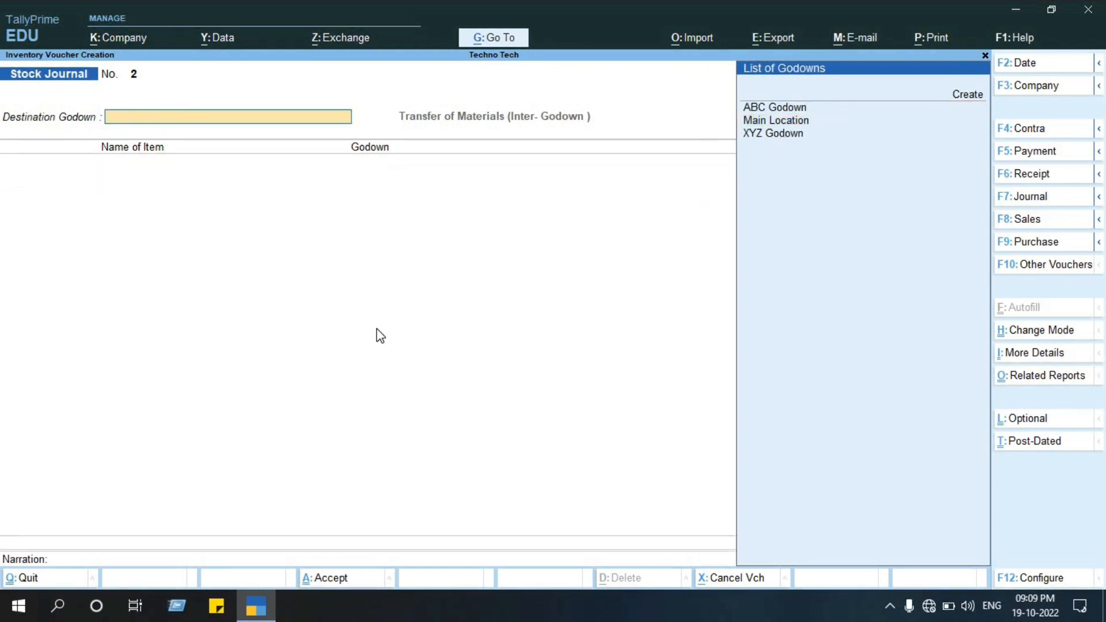
pyautogui.press('Down')
pyautogui.press('Down')
pyautogui.press('Down')
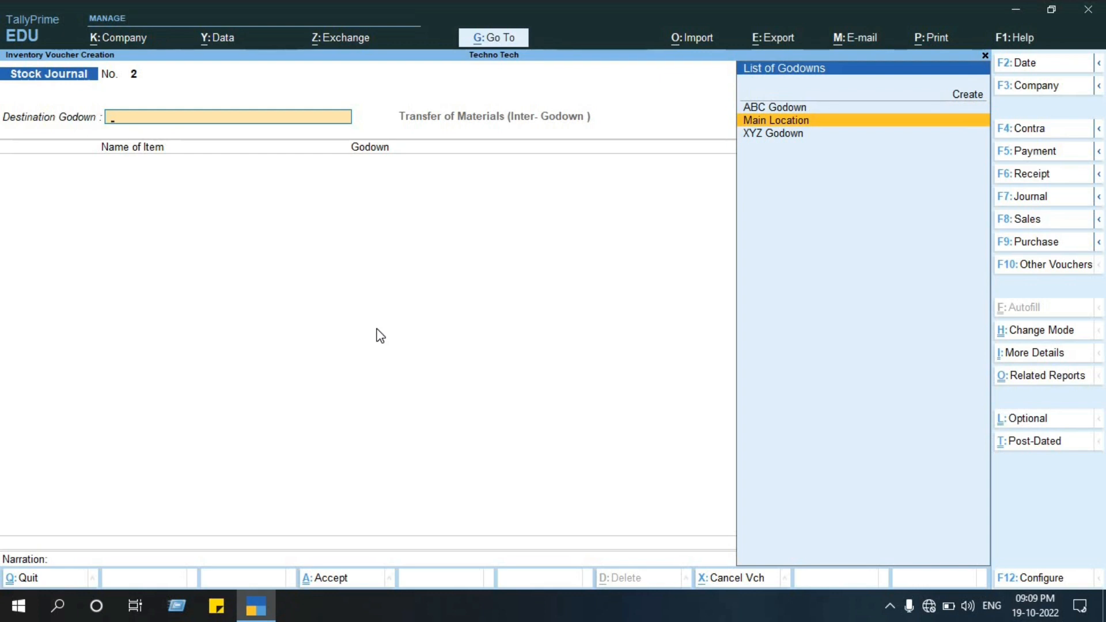
pyautogui.press('Return')
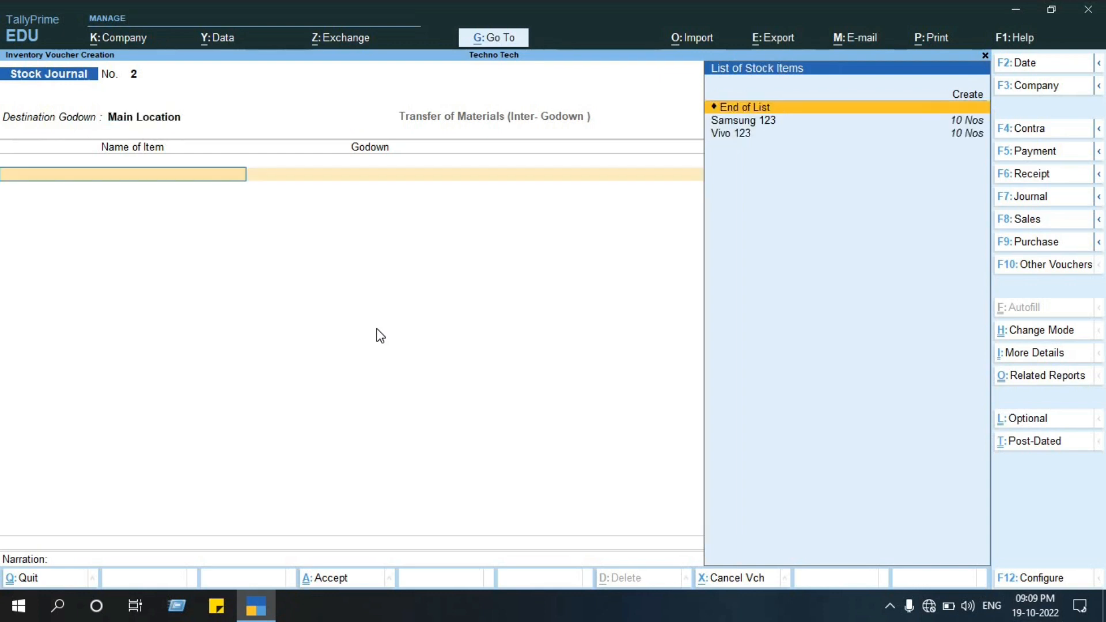
pyautogui.press('BackSpace')
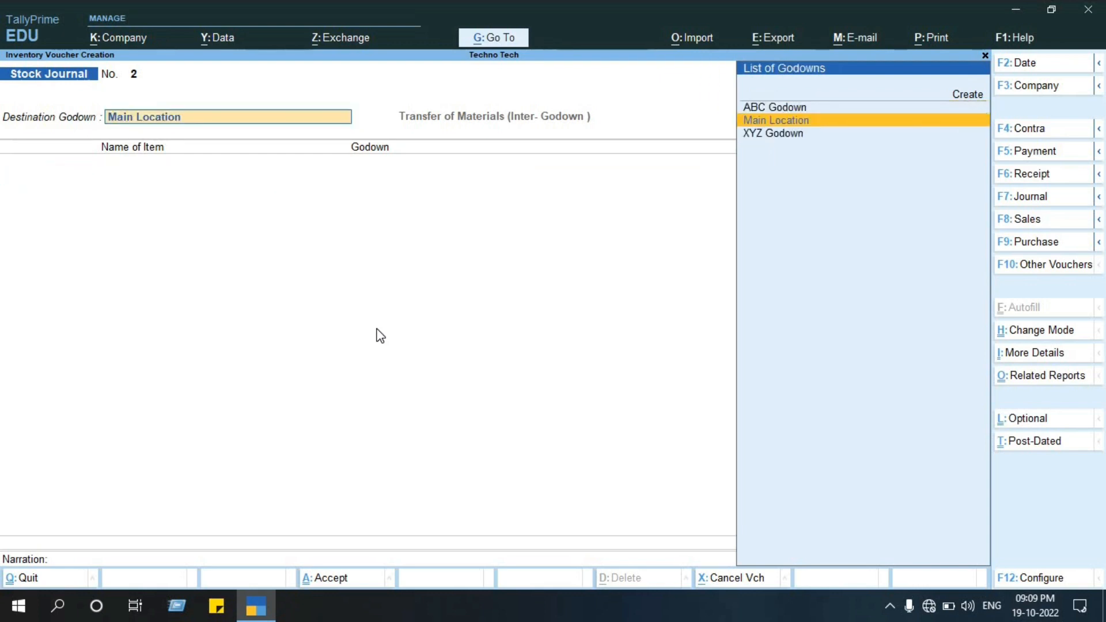
pyautogui.press('Return')
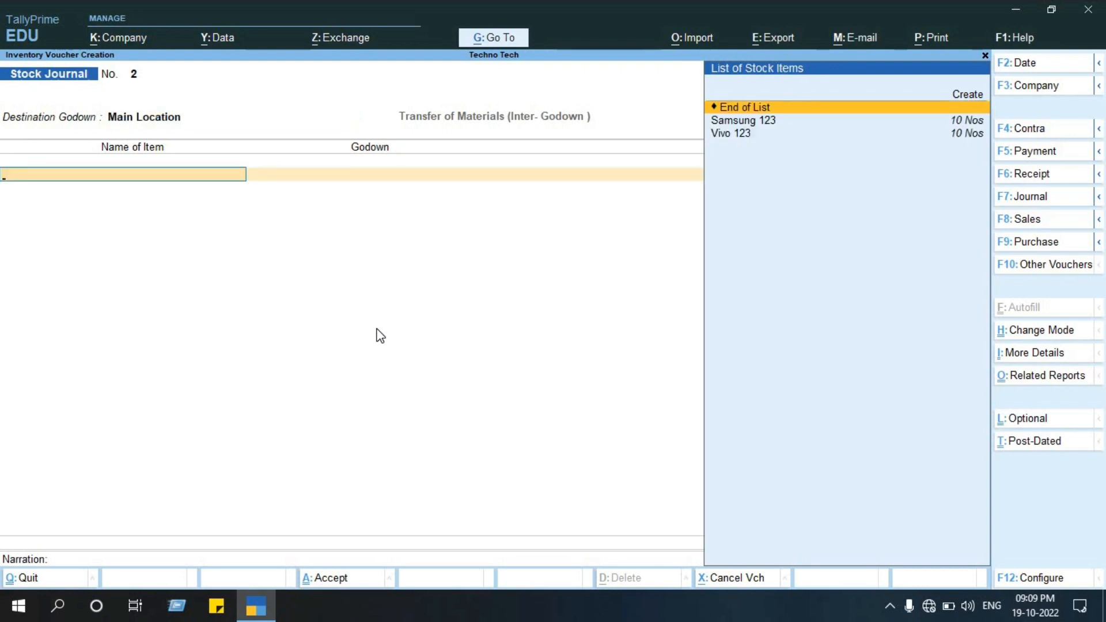
# - Add Samsung 123 from ABC Godown with quantity 3 Nos to the transfer, accepting the default rate and amount
pyautogui.press('Down')
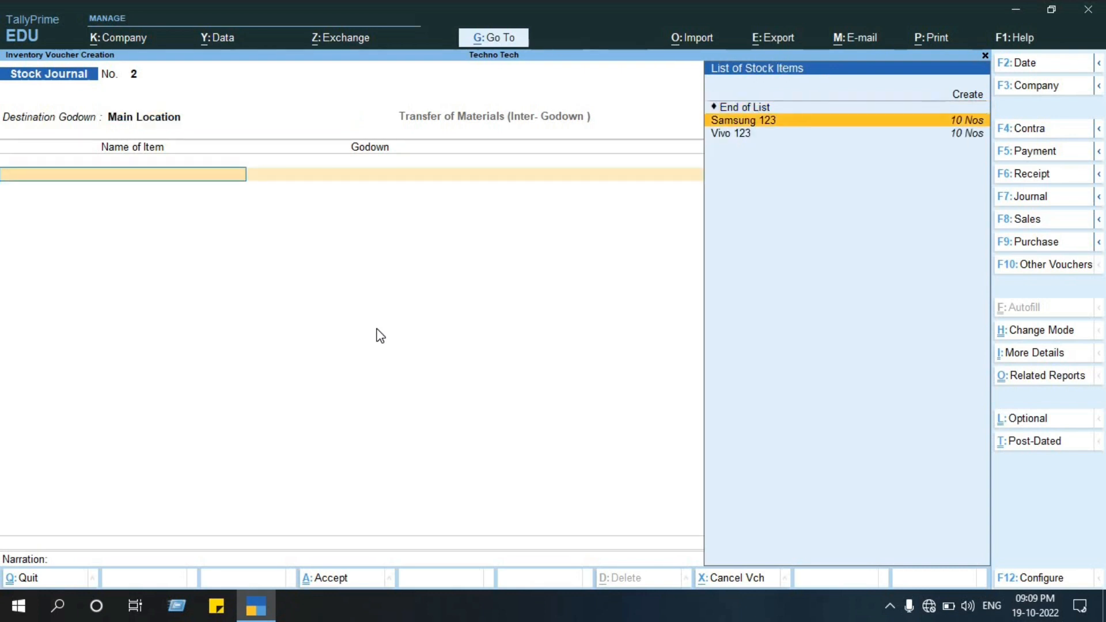
pyautogui.press('Return')
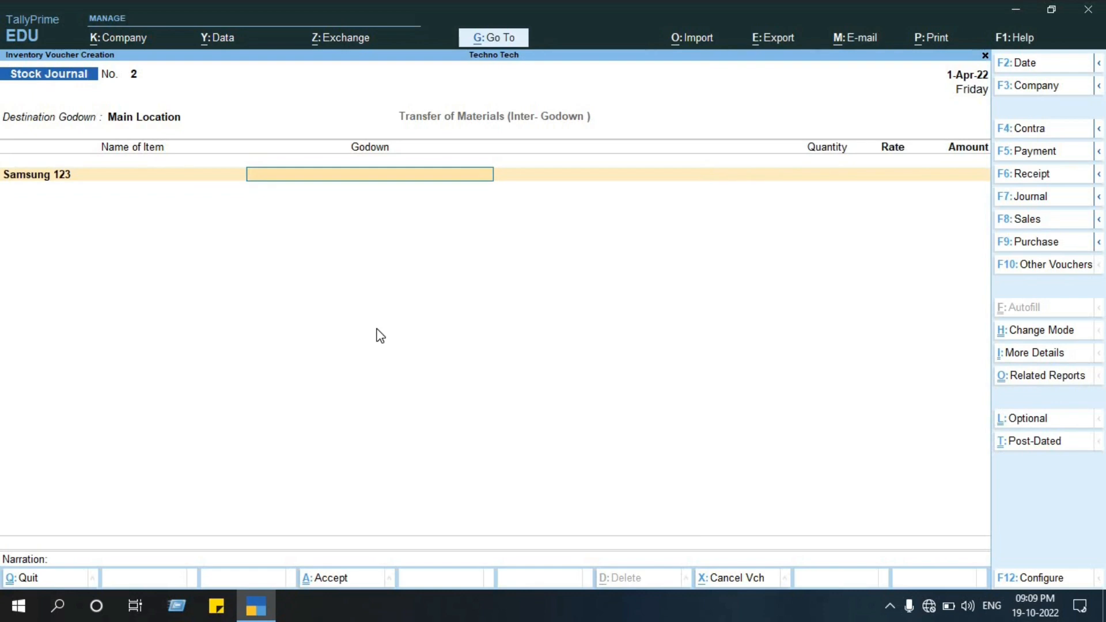
pyautogui.write('a')
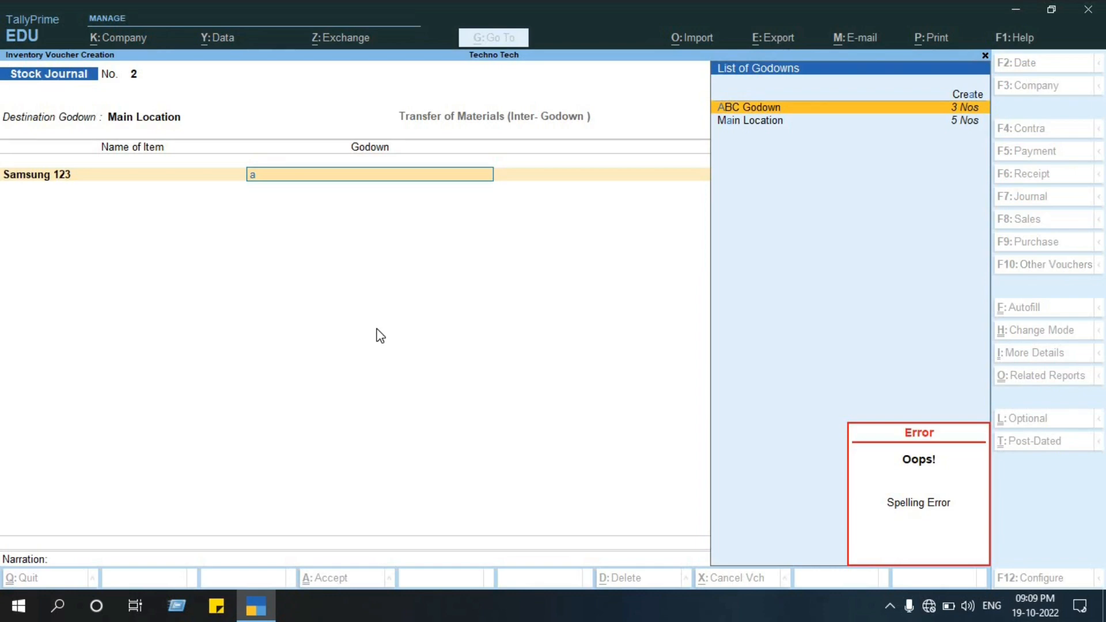
pyautogui.press('Return')
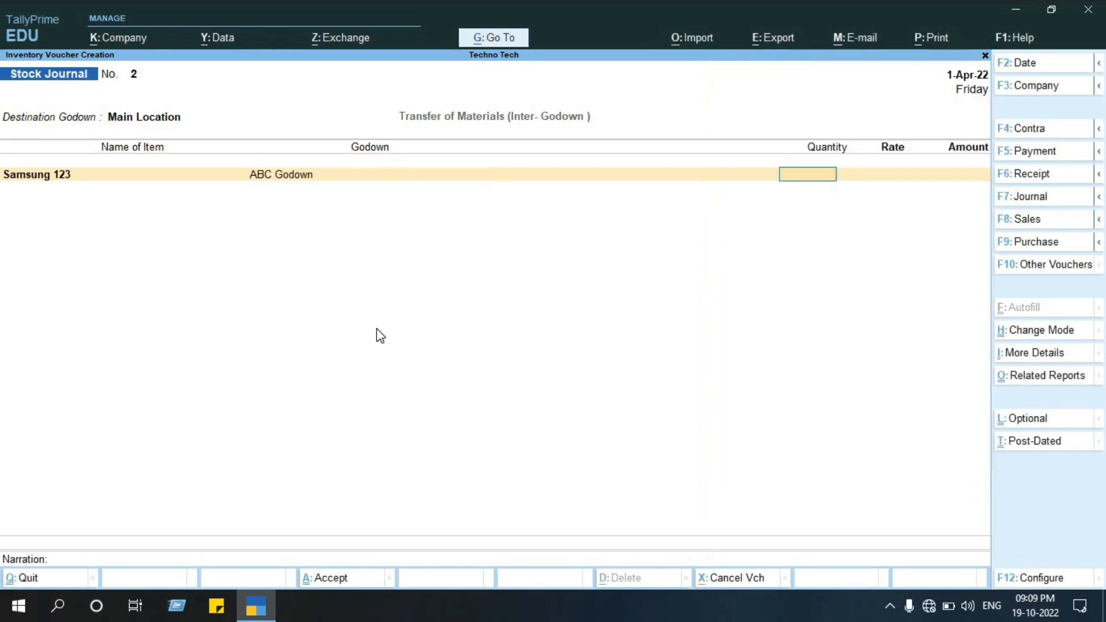
pyautogui.press('BackSpace')
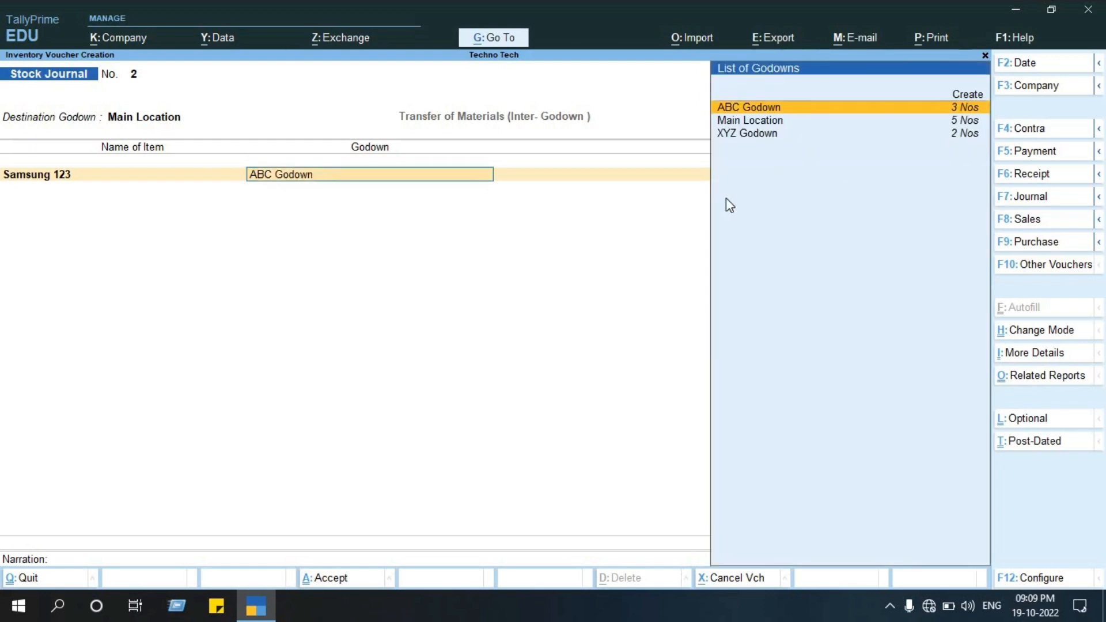
pyautogui.click(944, 107)
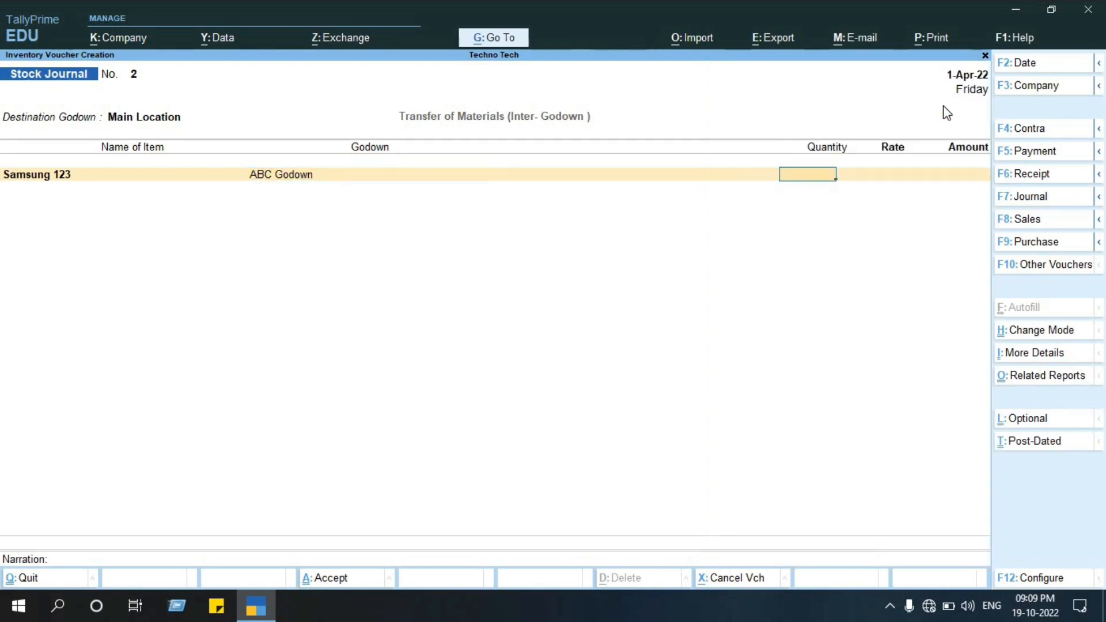
pyautogui.write('3')
pyautogui.press('Return')
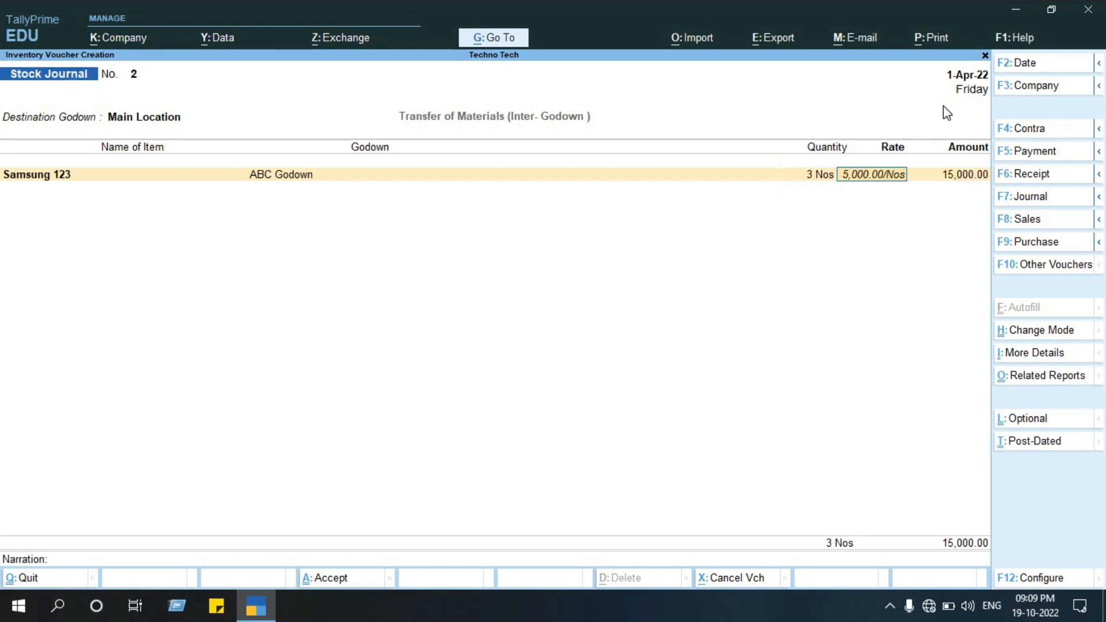
pyautogui.press('Return')
pyautogui.press('Return')
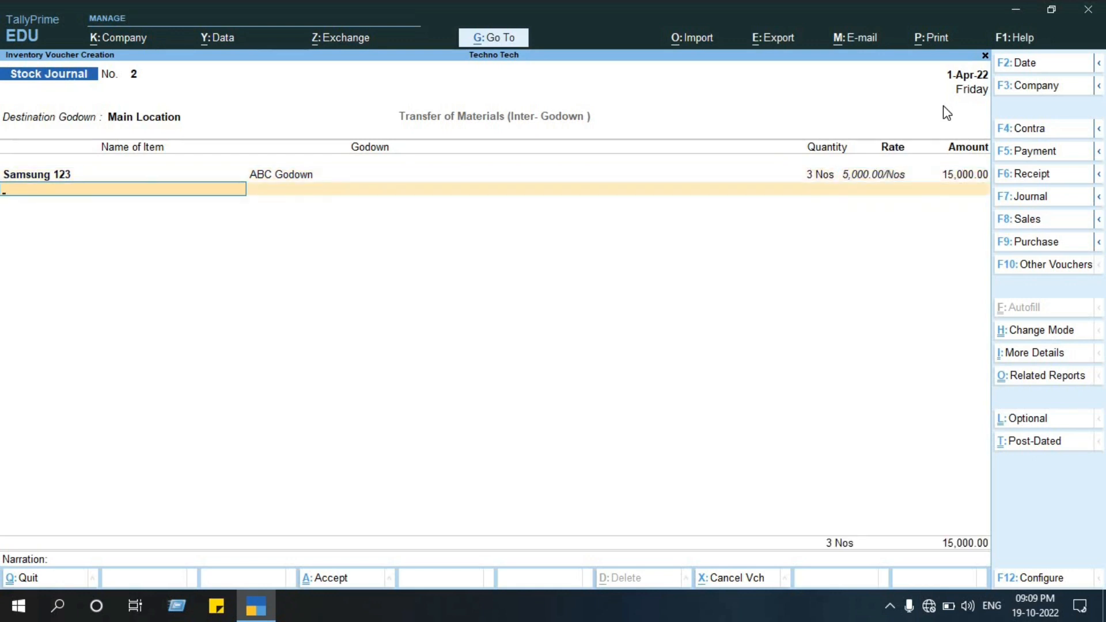
# - Add Vivo 123 from ABC Godown with quantity 3 Nos to the transfer, accepting the default rate and amount
pyautogui.write('Vi')
pyautogui.press('Return')
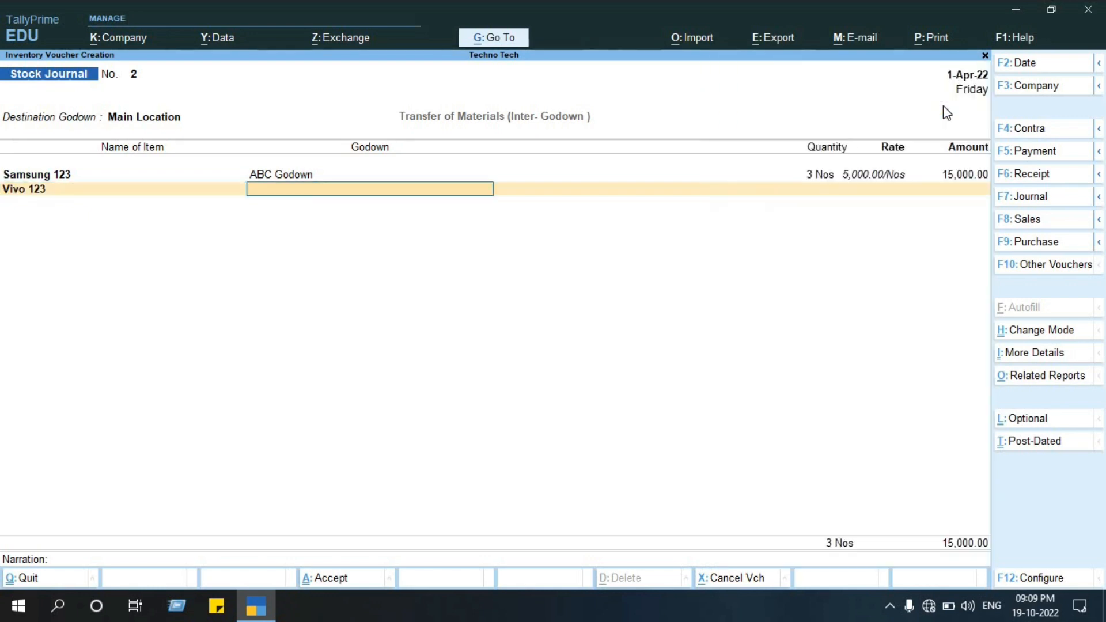
pyautogui.write('Ab')
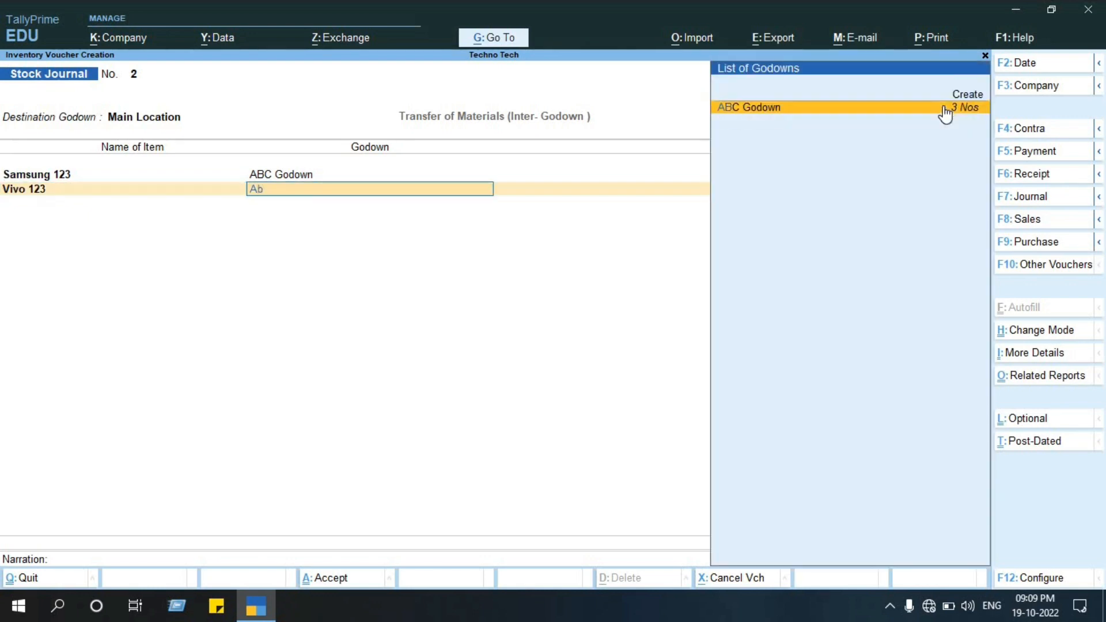
pyautogui.press('Return')
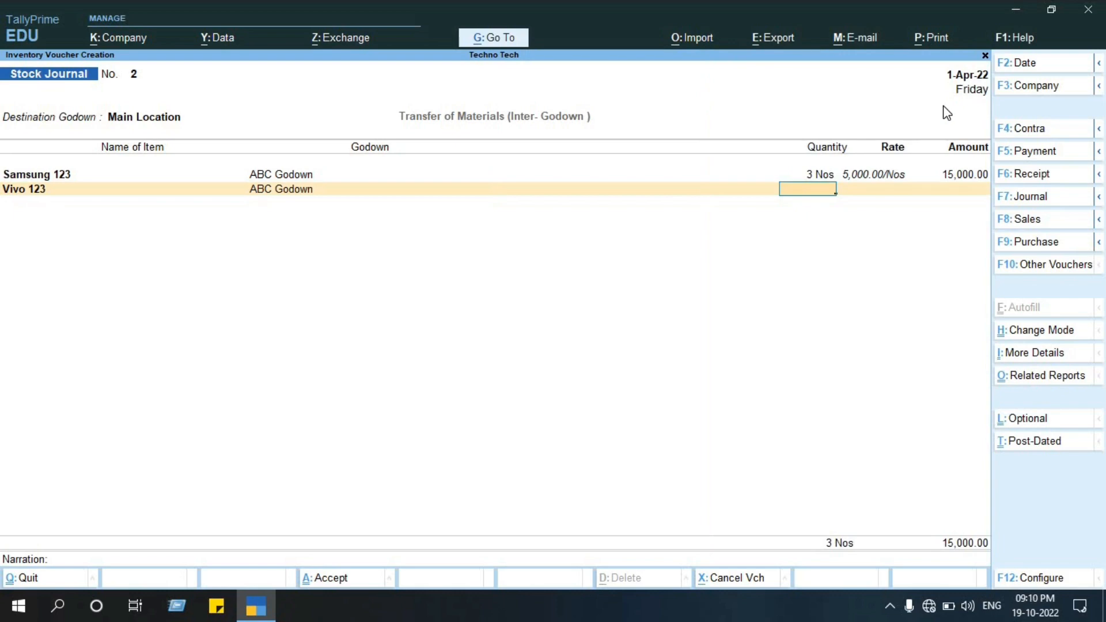
pyautogui.write('3')
pyautogui.press('Return')
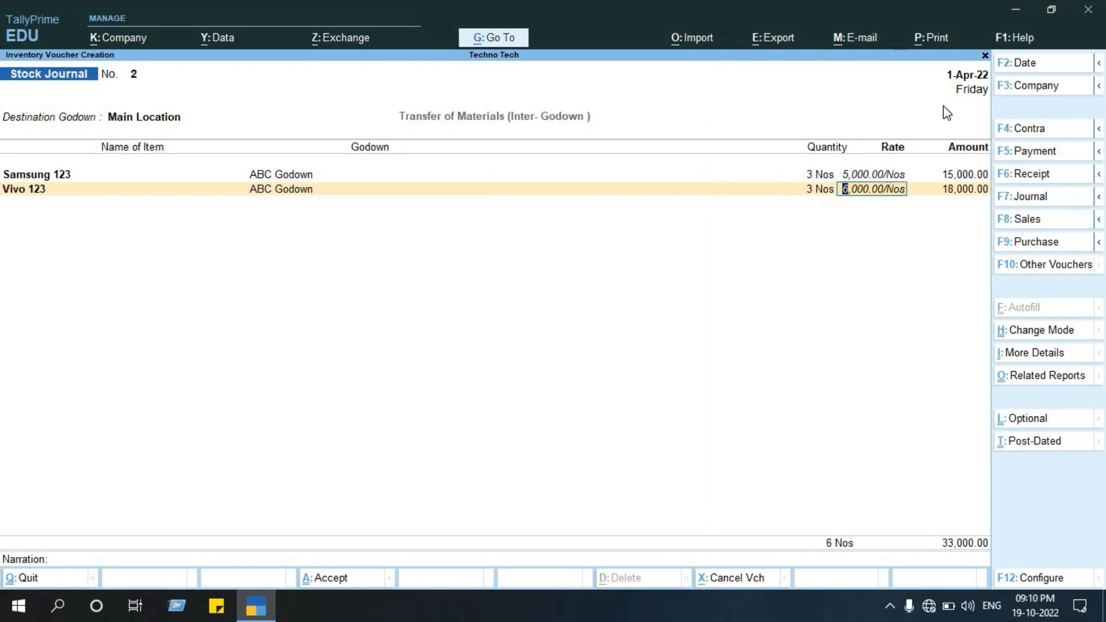
pyautogui.press('Return')
pyautogui.press('Return')
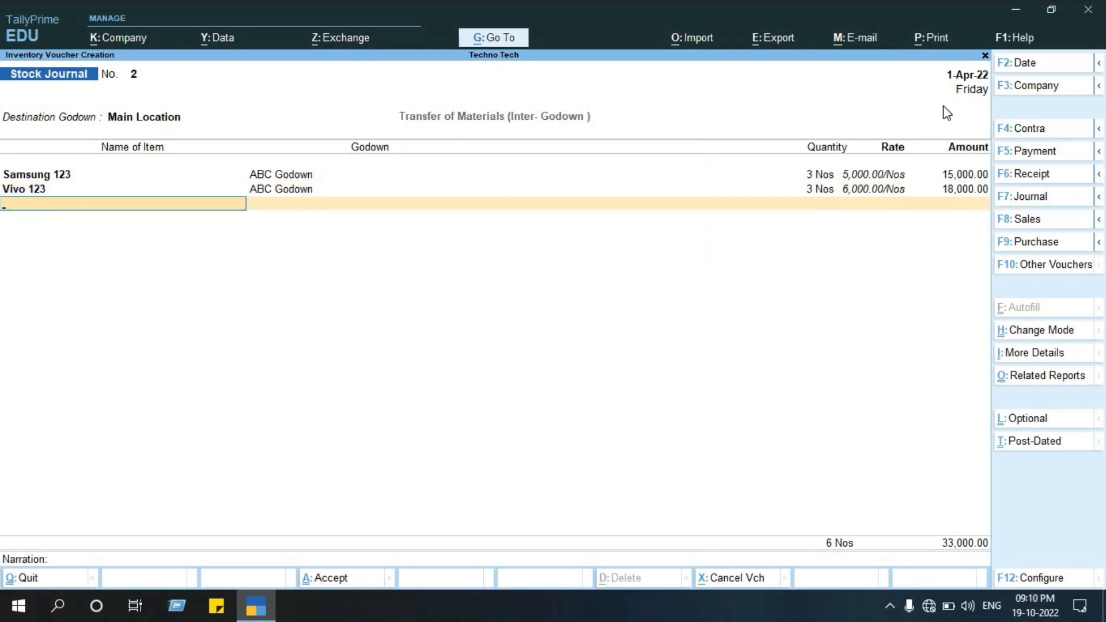
# - Finish the item list, leave the narration blank and save the inter-godown stock journal voucher
pyautogui.press('Return')
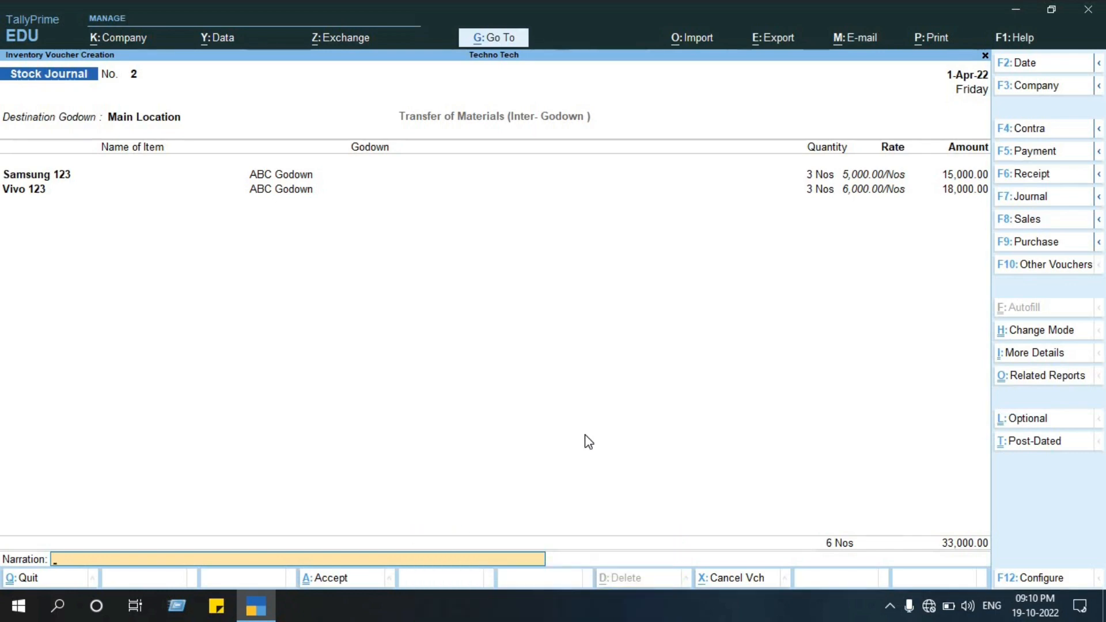
pyautogui.press('Return')
pyautogui.press('Return')
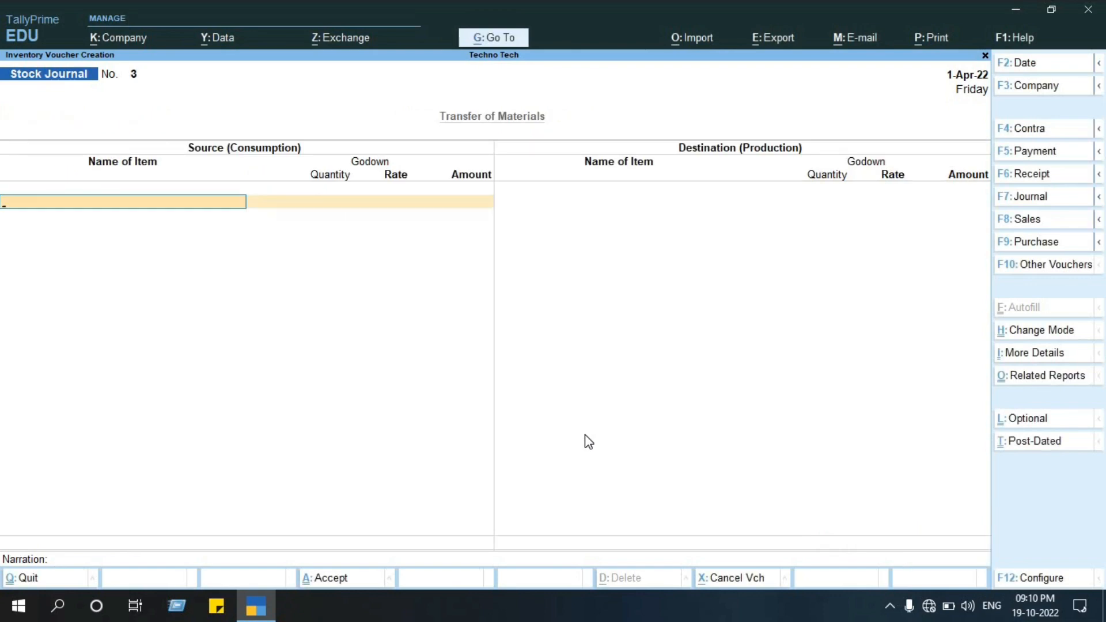
# - Open the Godown Summary report for Main Location to check its closing stock
pyautogui.hotkey('ctrl', 'g')
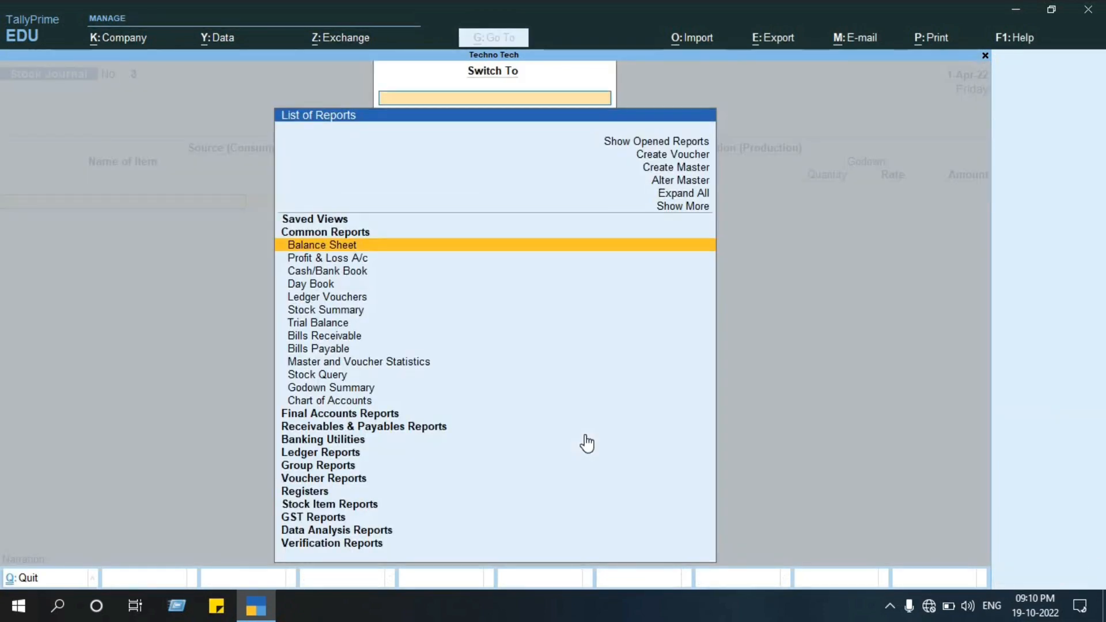
pyautogui.write('Go')
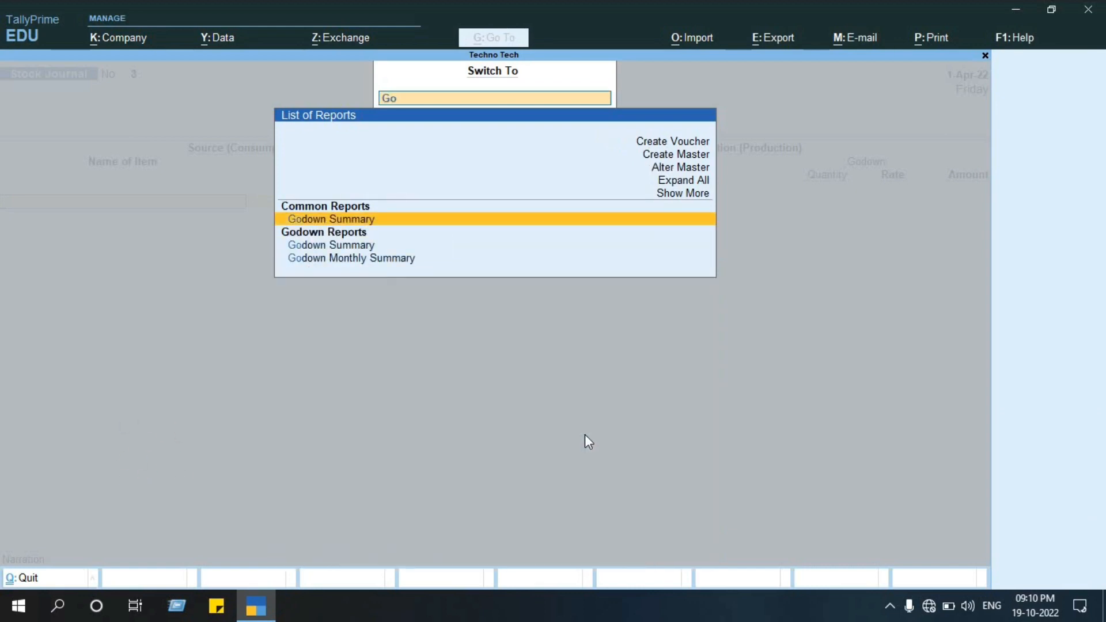
pyautogui.press('Return')
pyautogui.press('Down')
pyautogui.press('Down')
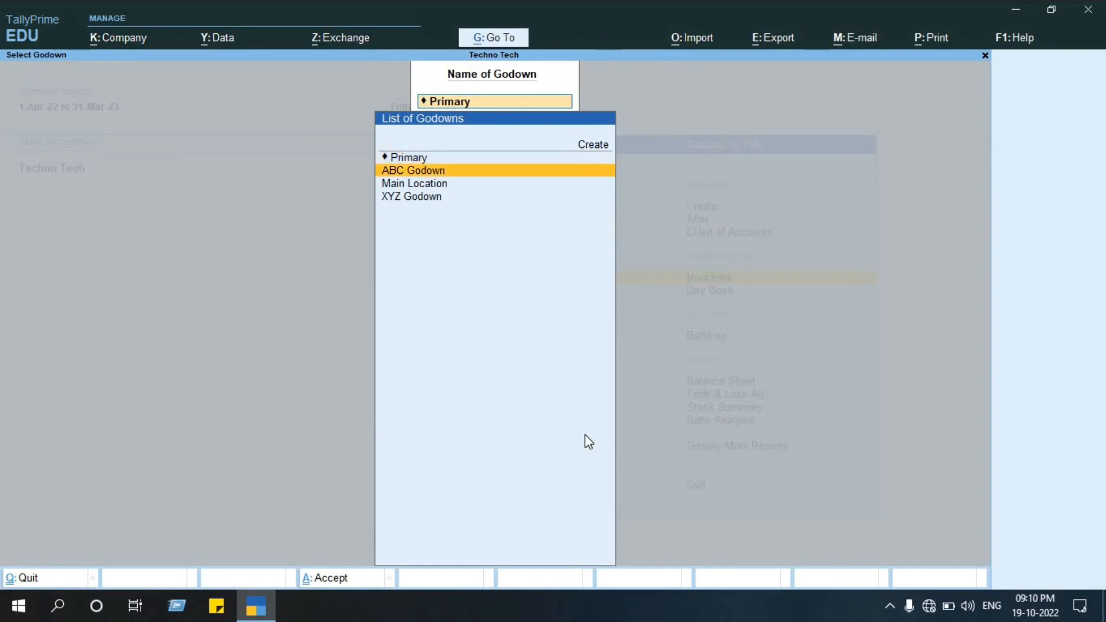
pyautogui.press('Return')
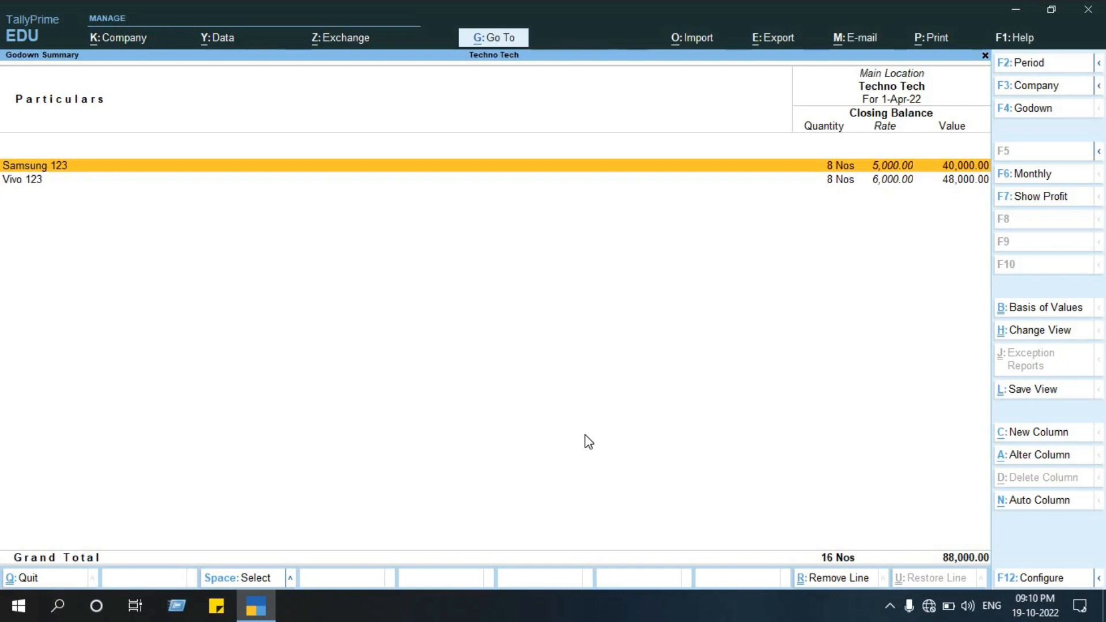
# - Drill into Samsung 123's April godown vouchers at Main Location to review its inward and outward entries, and return to the summary
pyautogui.press('Return')
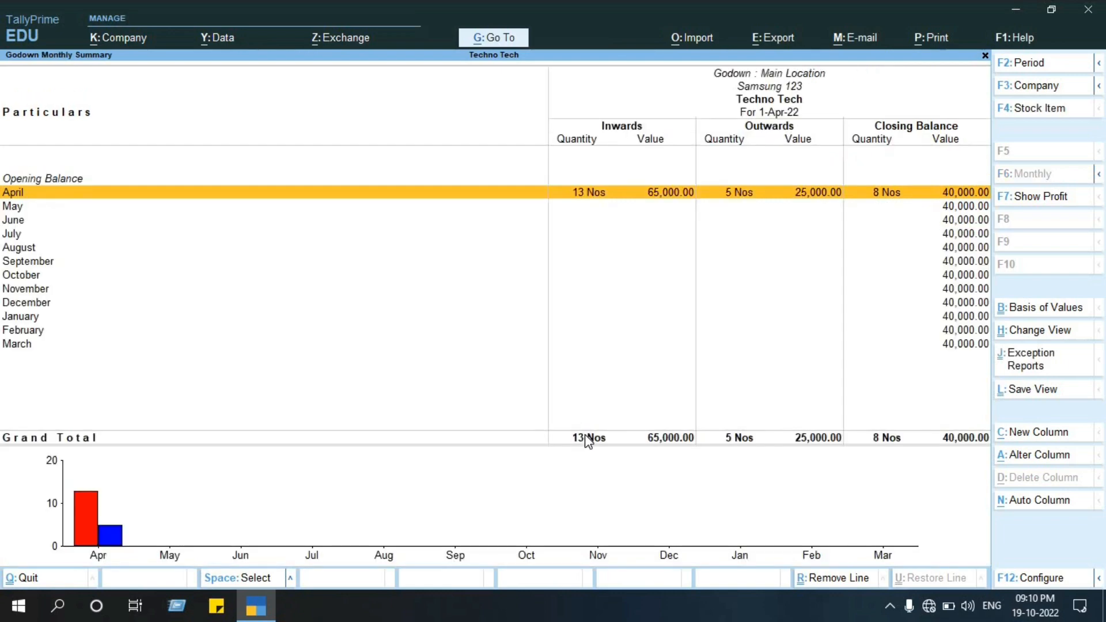
pyautogui.press('Return')
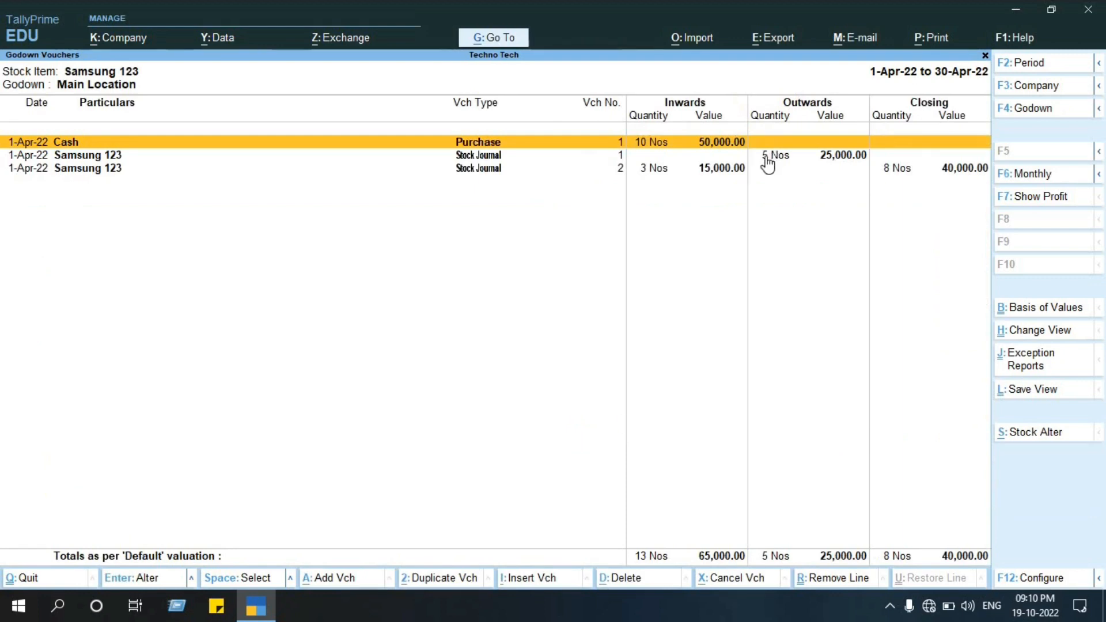
pyautogui.press('Down')
pyautogui.press('Down')
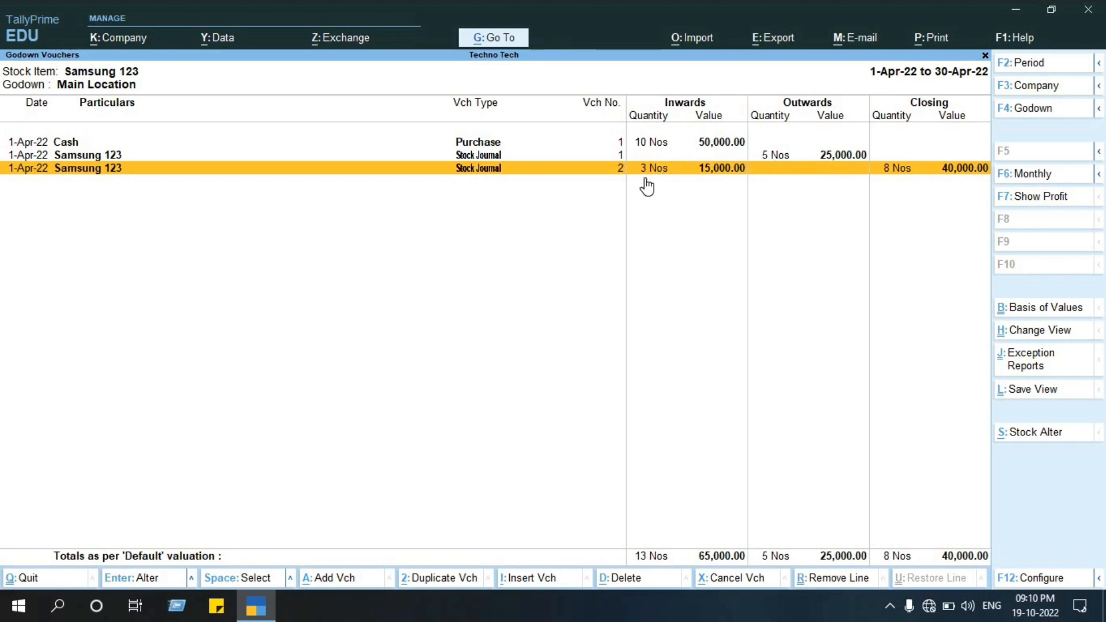
pyautogui.press('Escape')
pyautogui.press('Escape')
# - Review Vivo 123's April godown vouchers at Main Location and return to the summary
pyautogui.press('Down')
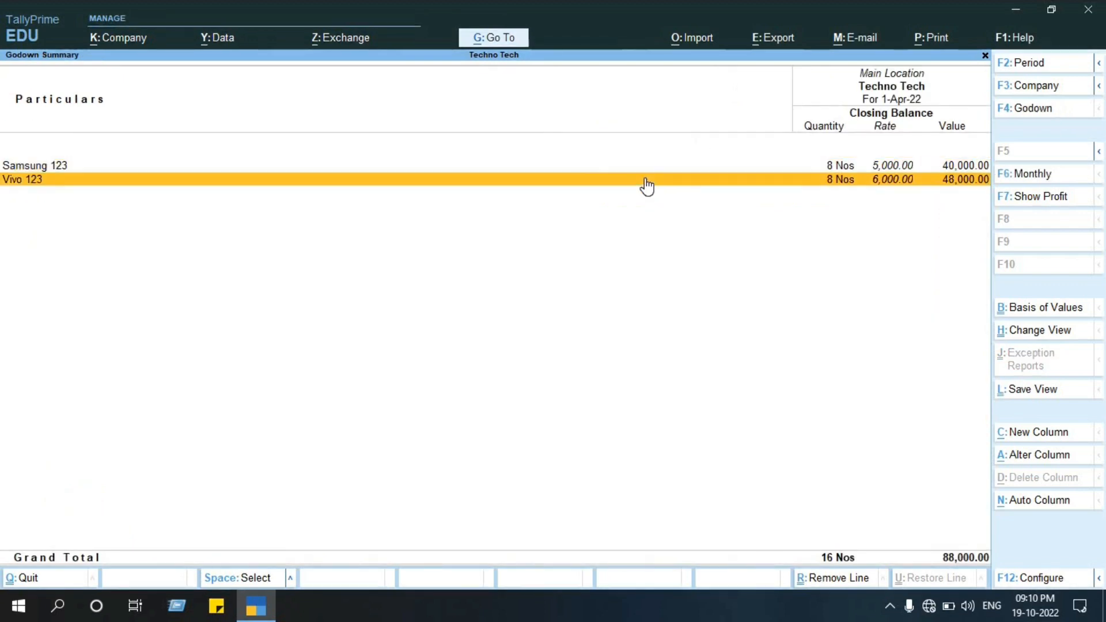
pyautogui.press('Return')
pyautogui.press('Return')
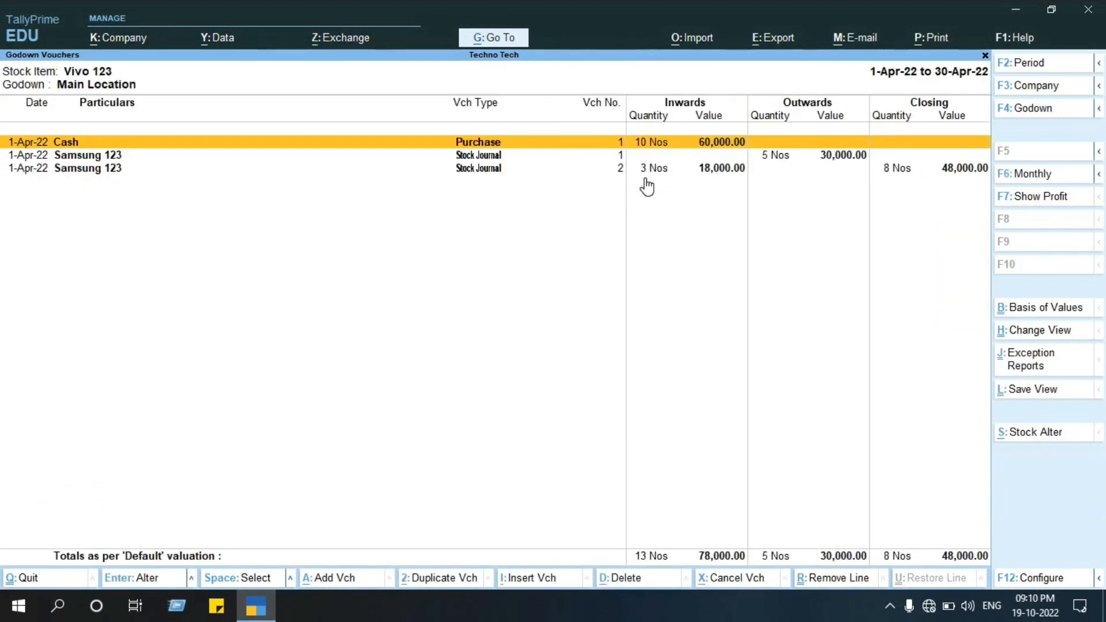
pyautogui.press('Escape')
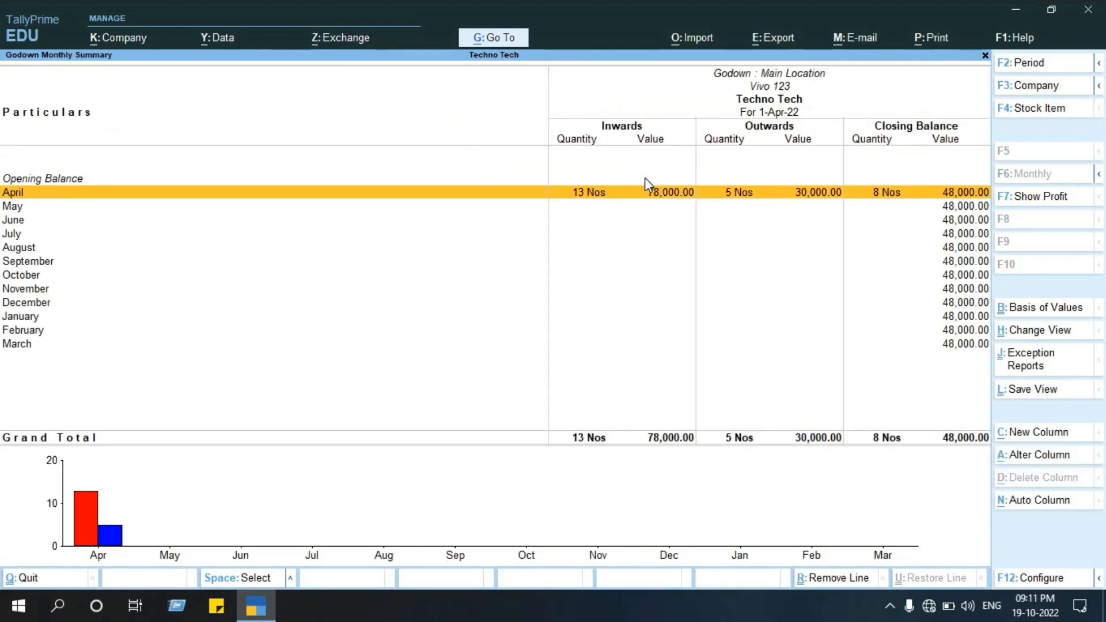
pyautogui.press('Escape')
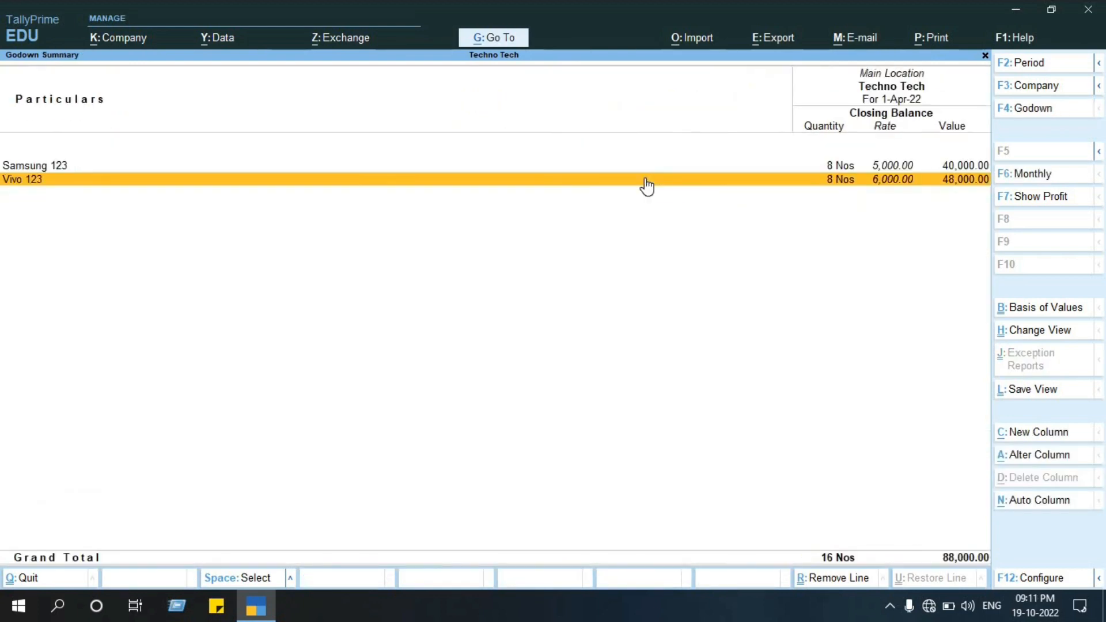
# - Show the Godown Summary for XYZ Godown to check its closing stock
pyautogui.press('Escape')
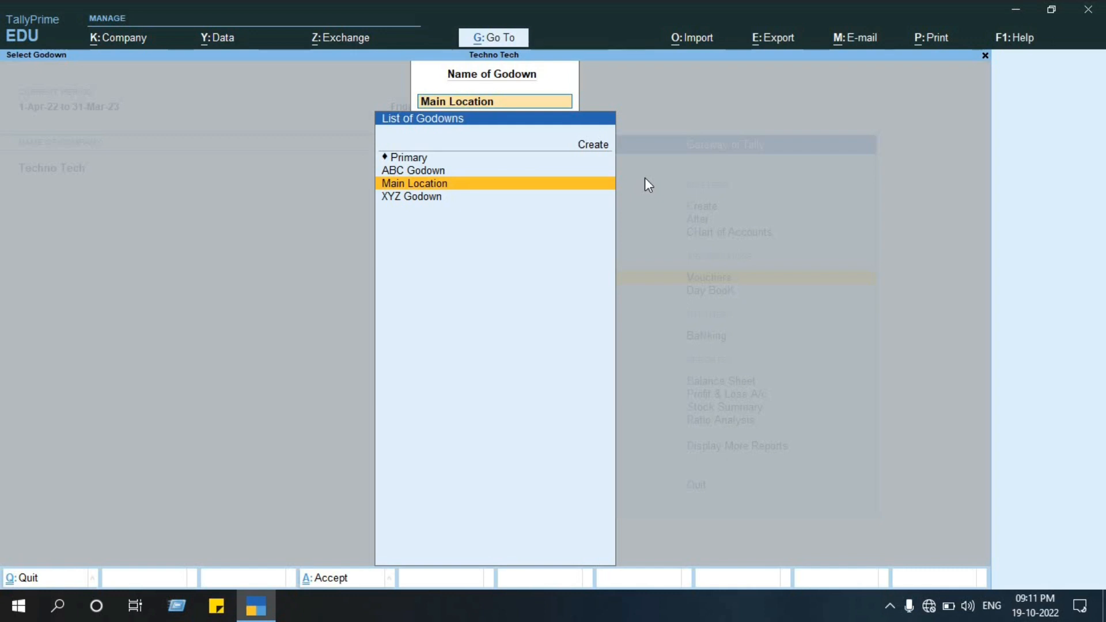
pyautogui.press('Down')
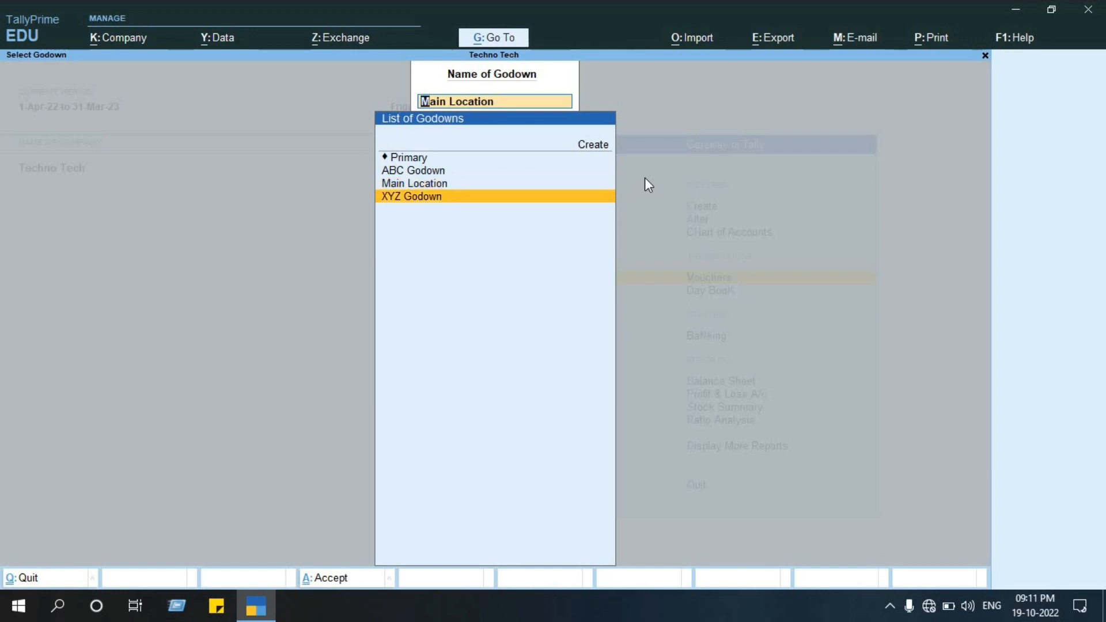
pyautogui.press('Return')
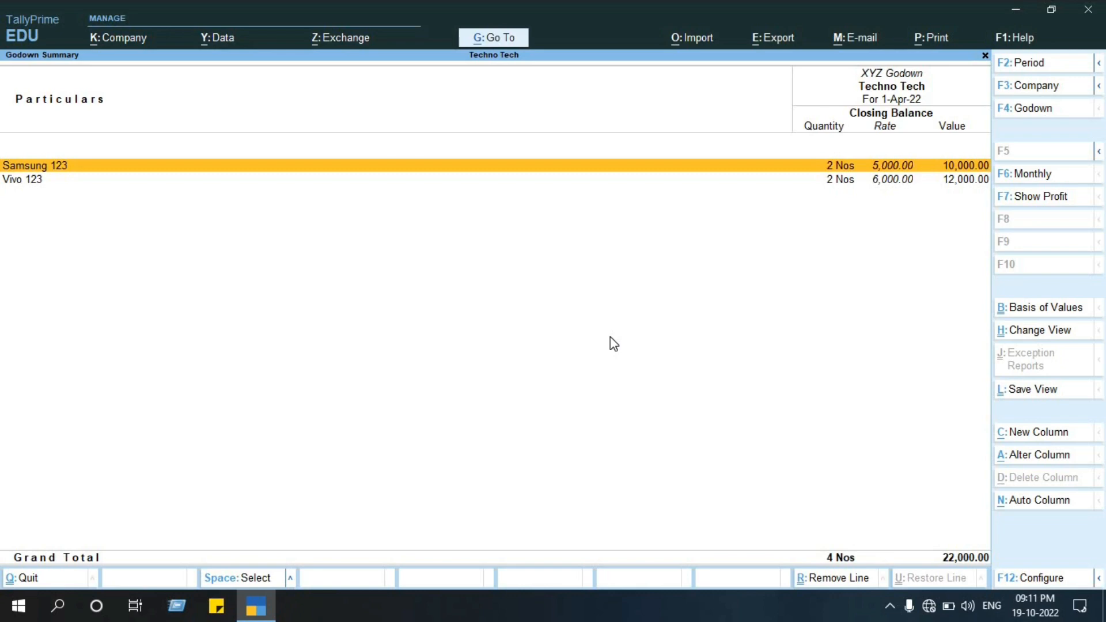
# - Switch the Godown Summary to ABC Godown to check its stock, and return to the Gateway of Tally
pyautogui.press('F4')
pyautogui.press('Up')
pyautogui.press('Up')
pyautogui.press('Return')
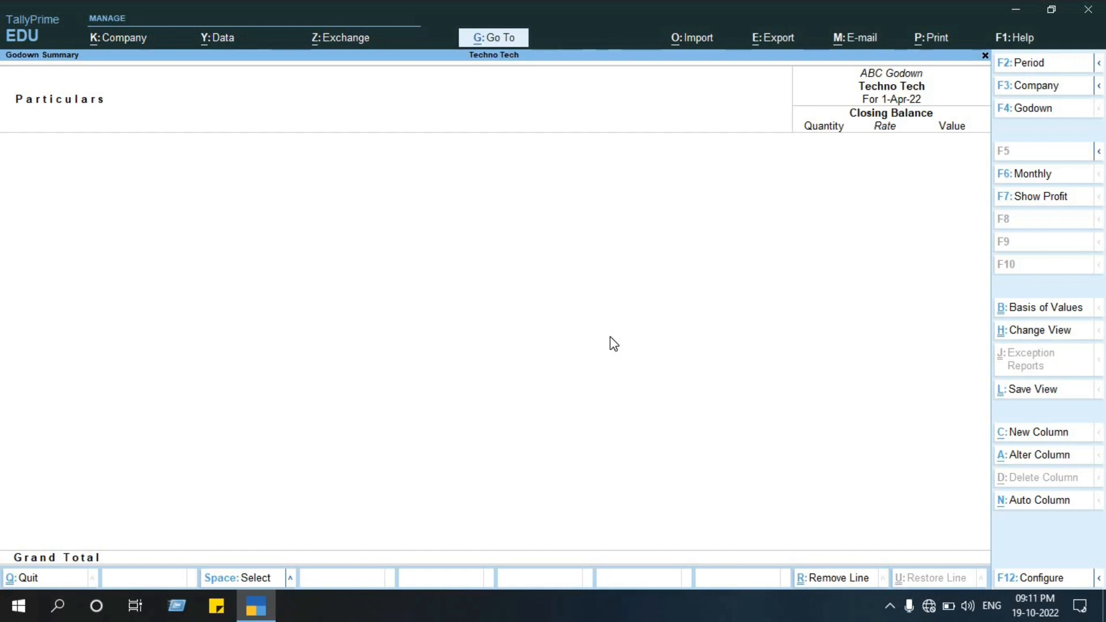
pyautogui.press('Escape')
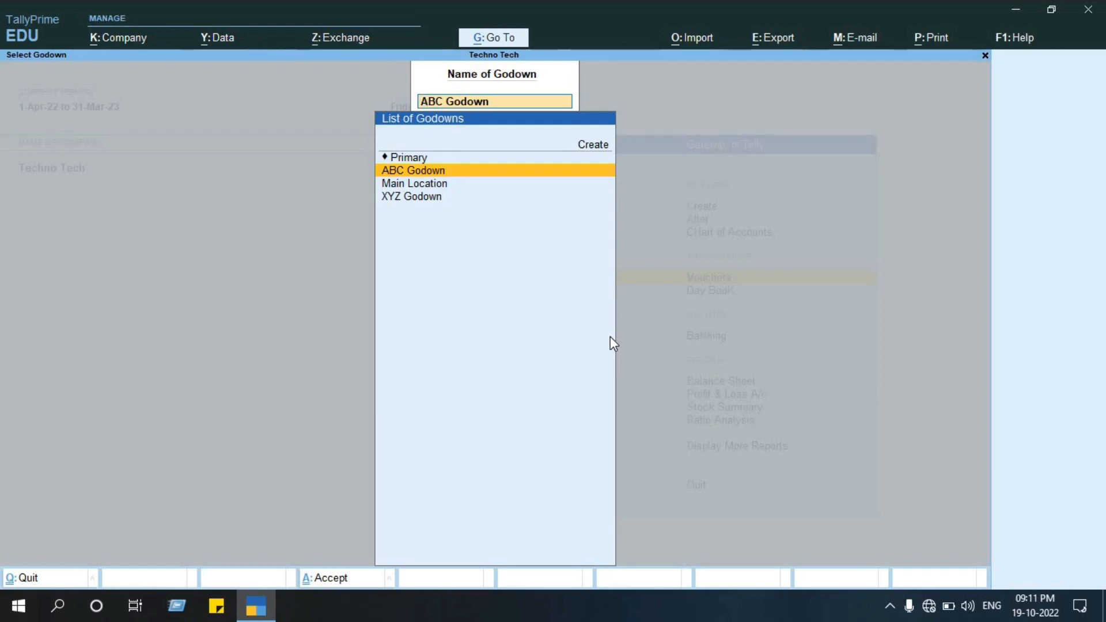
pyautogui.press('Escape')
pyautogui.press('Escape')
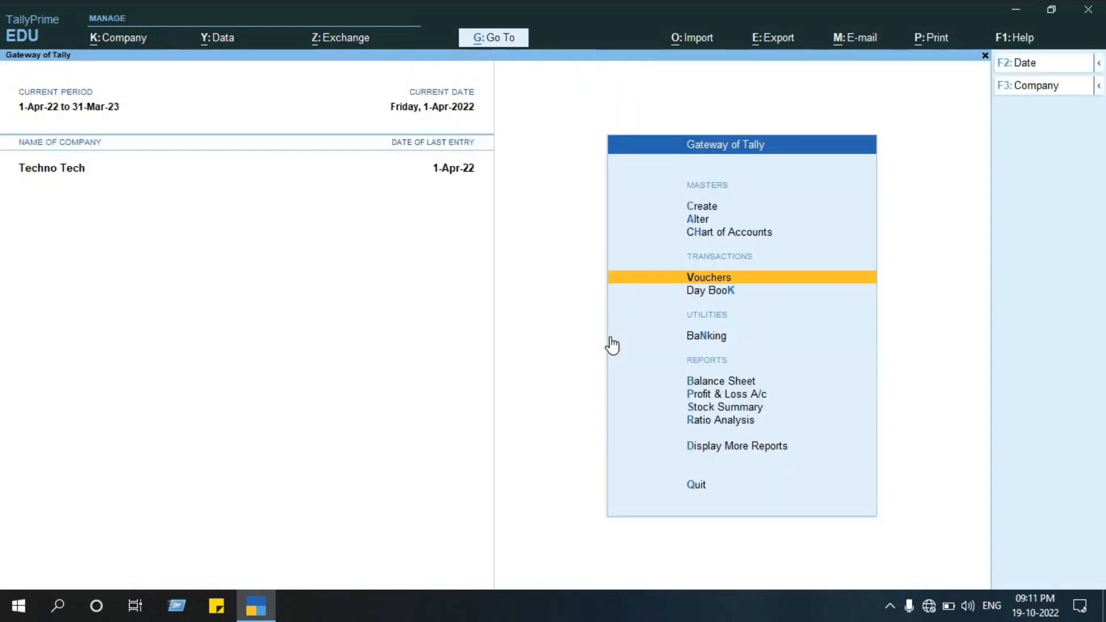